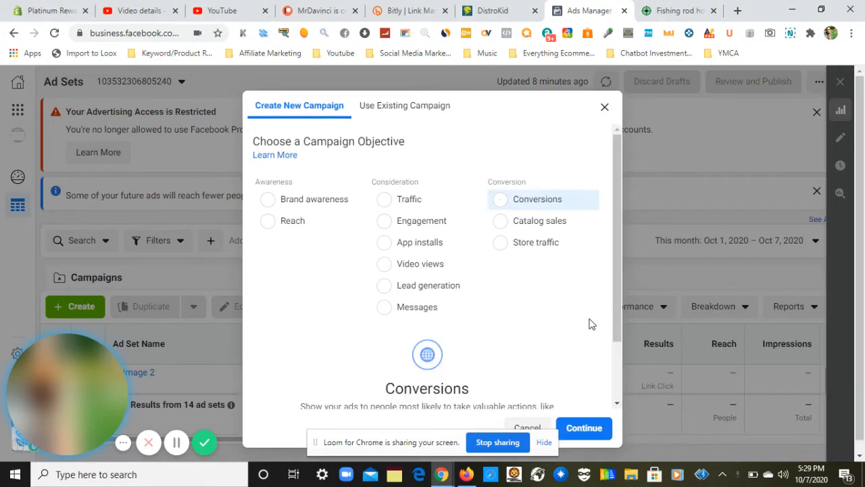
Step: Name the new Conversions campaign "Make Money" and continue to its setup
{"action": "left_click_drag", "start_coordinate": [616, 317], "coordinate": [621, 388]}
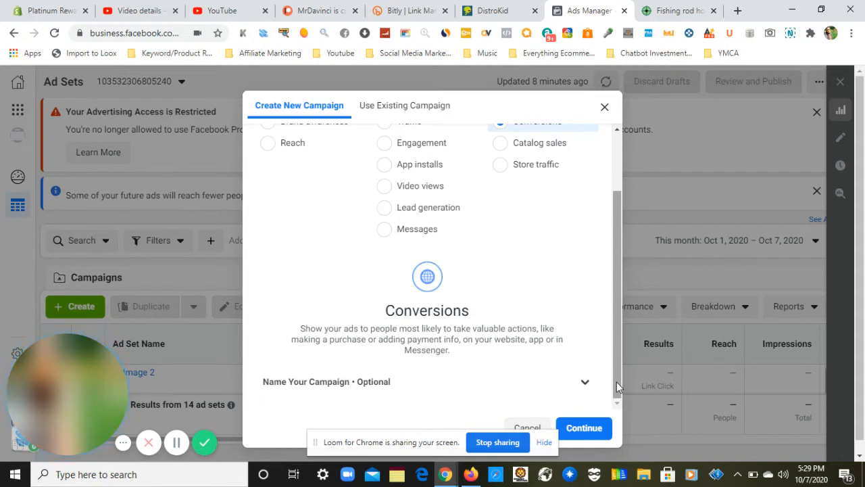
{"action": "left_click", "coordinate": [394, 390]}
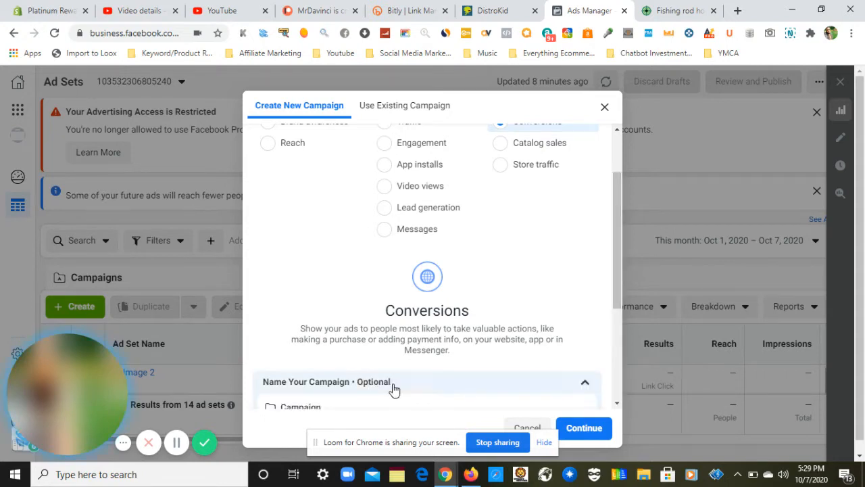
{"action": "left_click_drag", "start_coordinate": [615, 287], "coordinate": [612, 382]}
{"action": "left_click", "coordinate": [390, 252]}
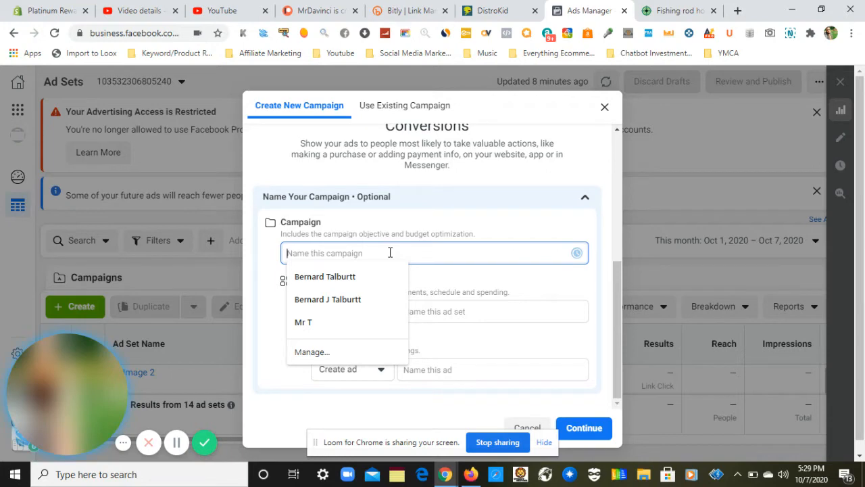
{"action": "type", "text": "L"}
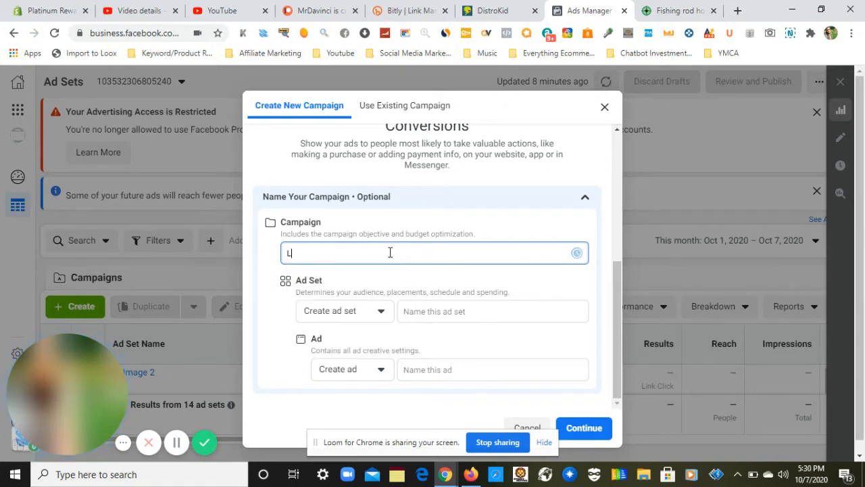
{"action": "key", "text": "BackSpace"}
{"action": "type", "text": "Maqke Money"}
{"action": "left_click", "coordinate": [602, 429]}
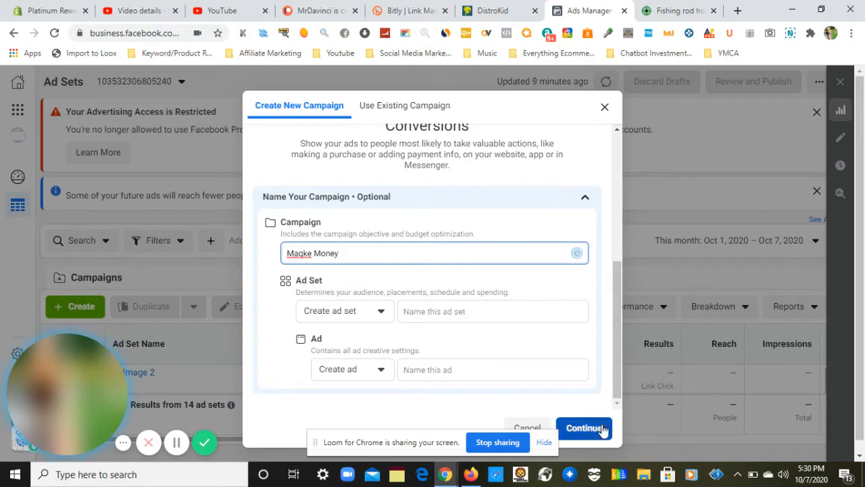
{"action": "left_click", "coordinate": [303, 252]}
{"action": "key", "text": "BackSpace"}
{"action": "left_click", "coordinate": [584, 428]}
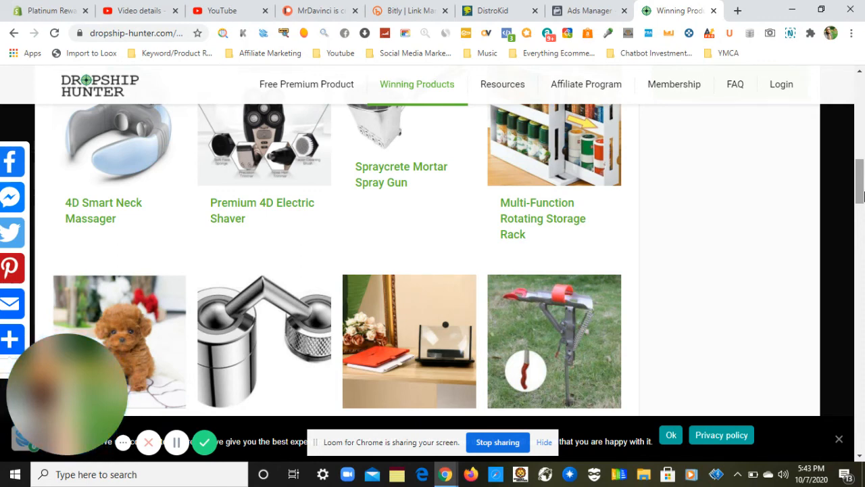
Step: Browse Dropship Hunter's winning products and review the All-round Sleep Pillow page through to its targeting audience
{"action": "left_click_drag", "start_coordinate": [860, 196], "coordinate": [860, 331]}
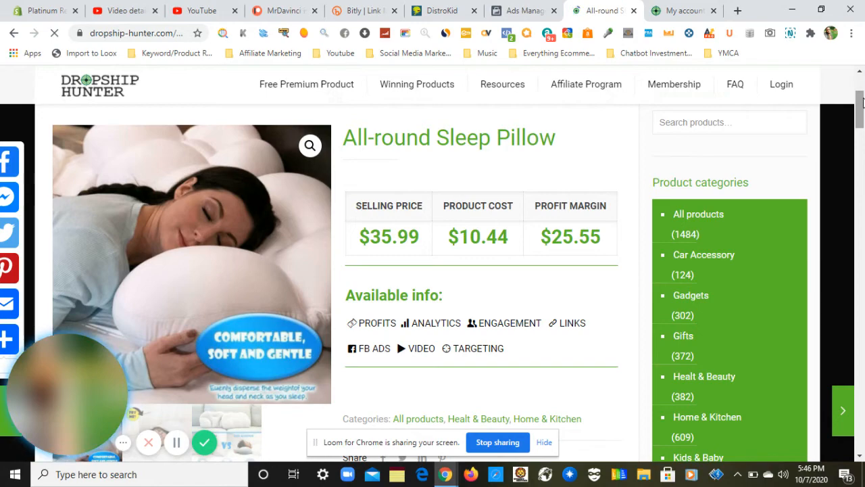
{"action": "left_click_drag", "start_coordinate": [861, 102], "coordinate": [861, 115]}
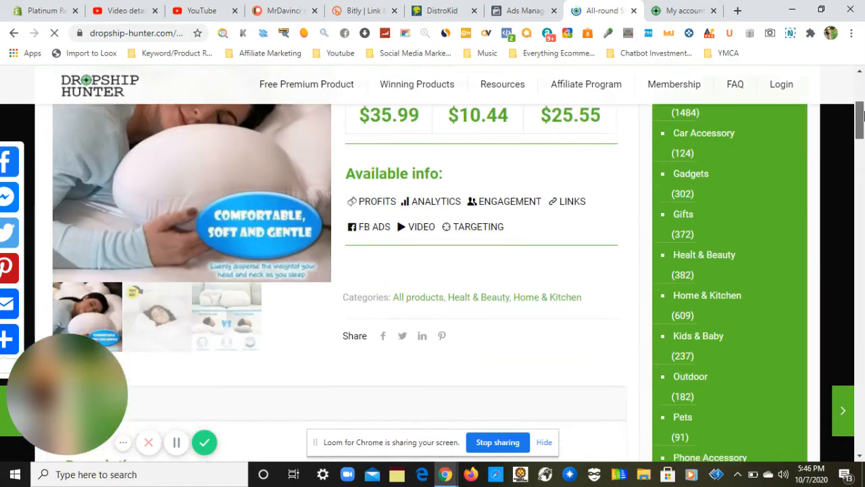
{"action": "scroll", "coordinate": [472, 128], "scroll_direction": "down", "scroll_amount": 5}
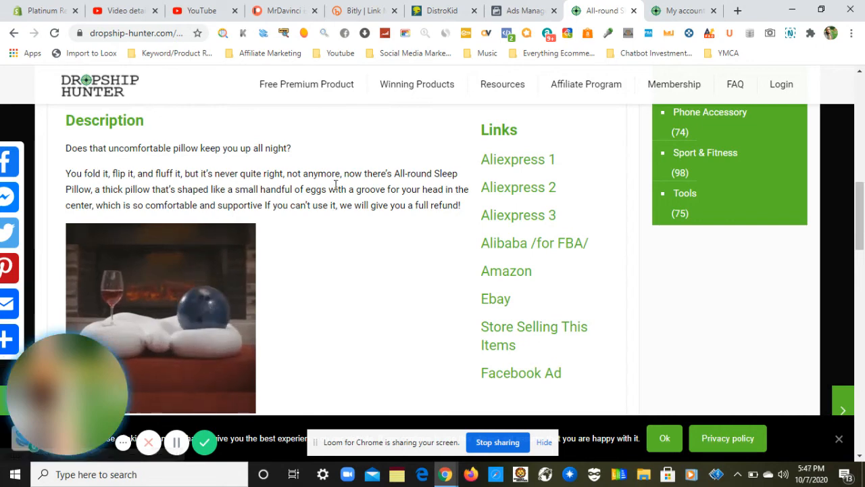
{"action": "left_click_drag", "start_coordinate": [863, 224], "coordinate": [863, 357]}
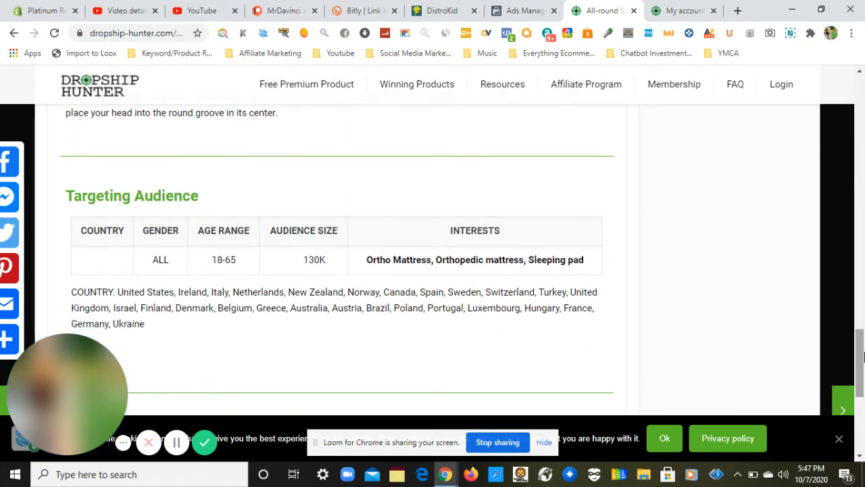
Step: Return to Ads Manager and choose Purchase as the new ad set's conversion event
{"action": "left_click", "coordinate": [527, 10]}
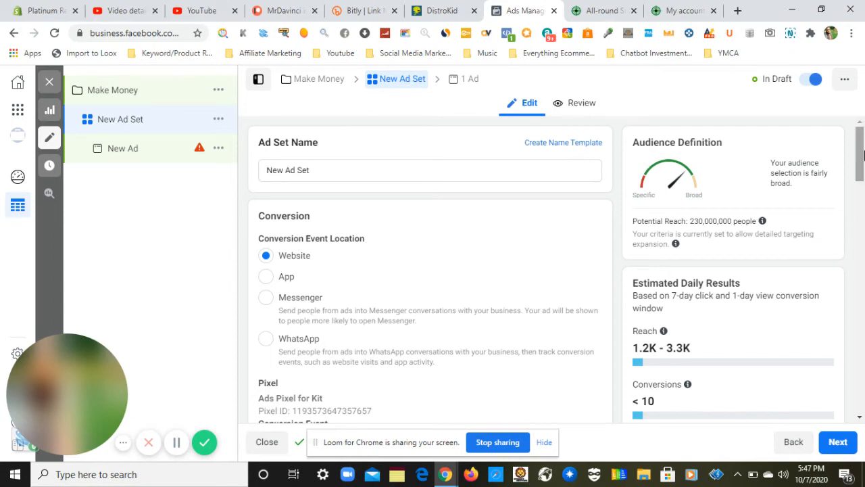
{"action": "left_click_drag", "start_coordinate": [863, 155], "coordinate": [863, 184]}
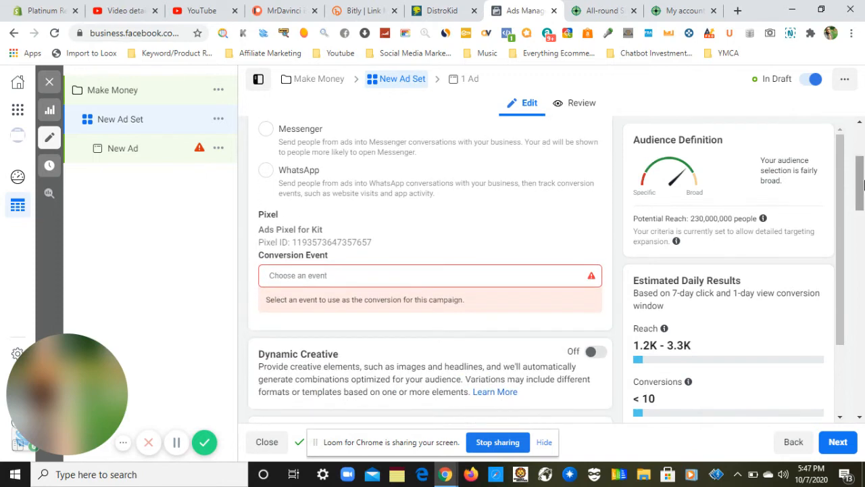
{"action": "left_click", "coordinate": [367, 281]}
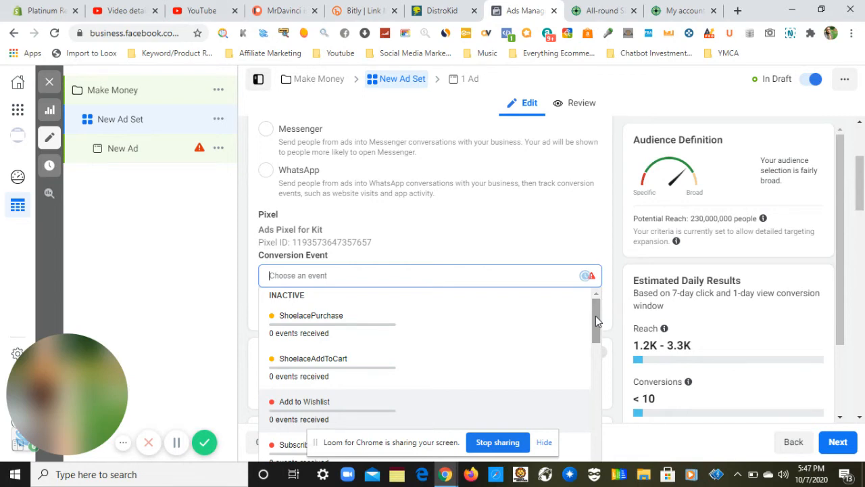
{"action": "type", "text": "purchase"}
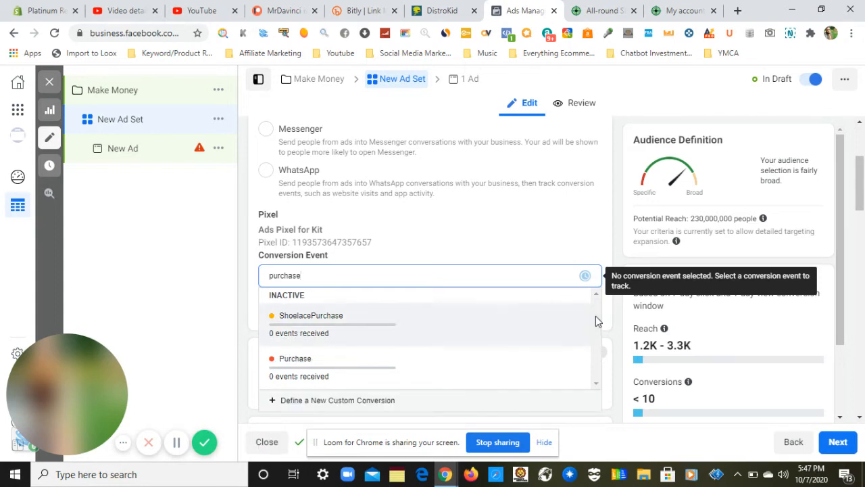
{"action": "left_click", "coordinate": [341, 374]}
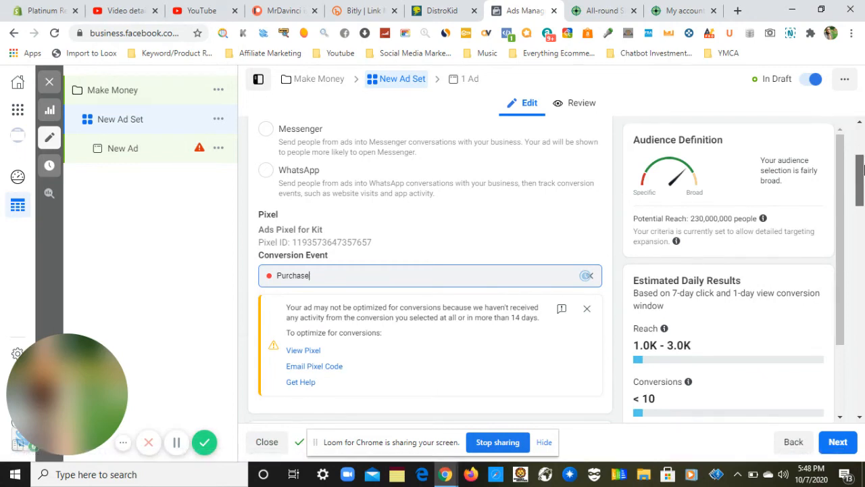
Step: Turn on Dynamic Creative for the ad set and accept its explanation dialog
{"action": "left_click_drag", "start_coordinate": [863, 169], "coordinate": [864, 201]}
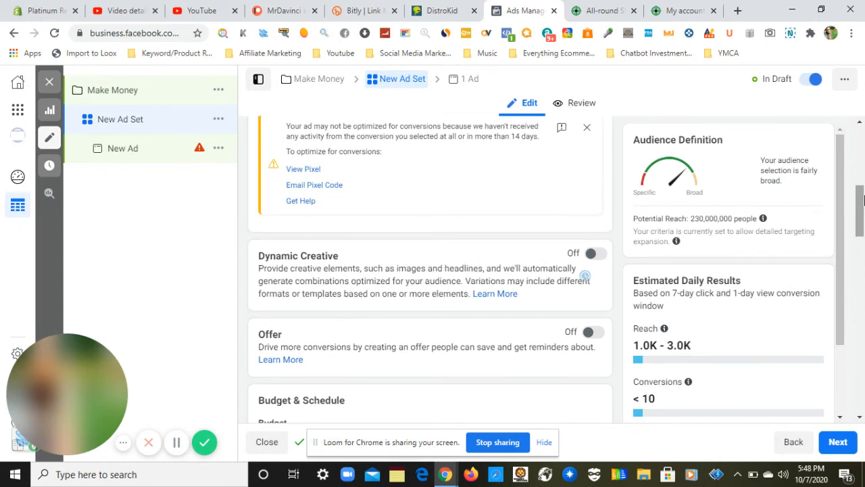
{"action": "left_click_drag", "start_coordinate": [863, 196], "coordinate": [863, 204]}
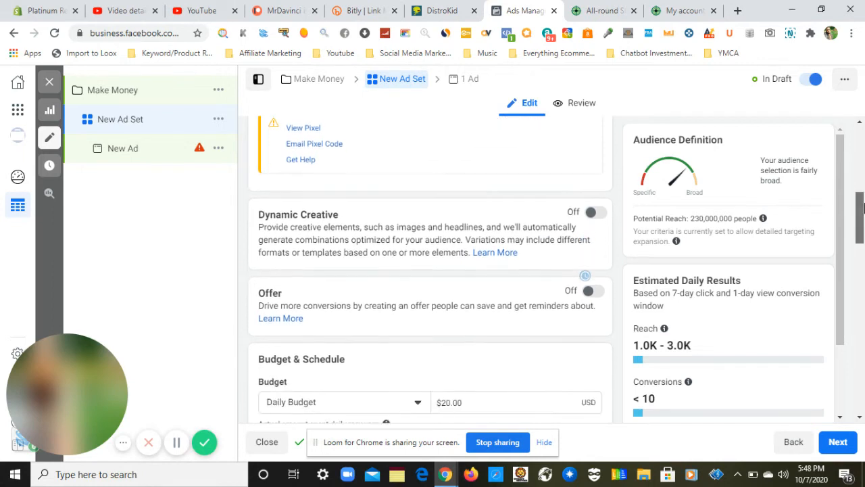
{"action": "left_click", "coordinate": [591, 214]}
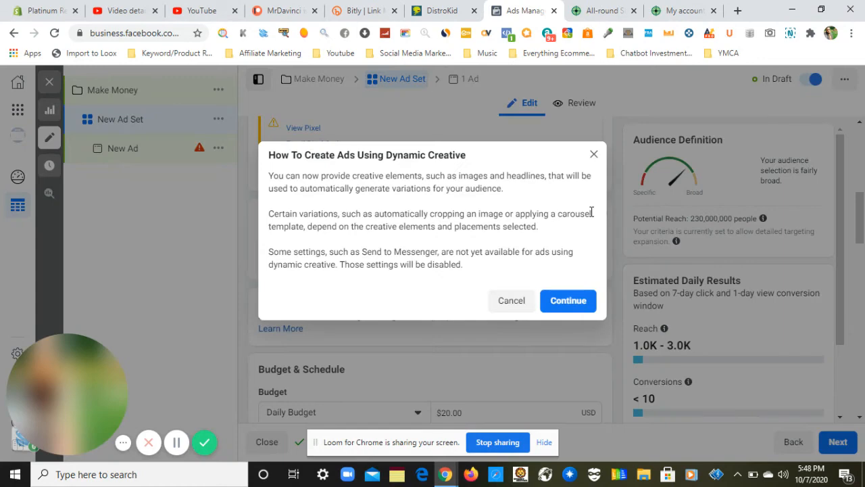
{"action": "left_click", "coordinate": [561, 303]}
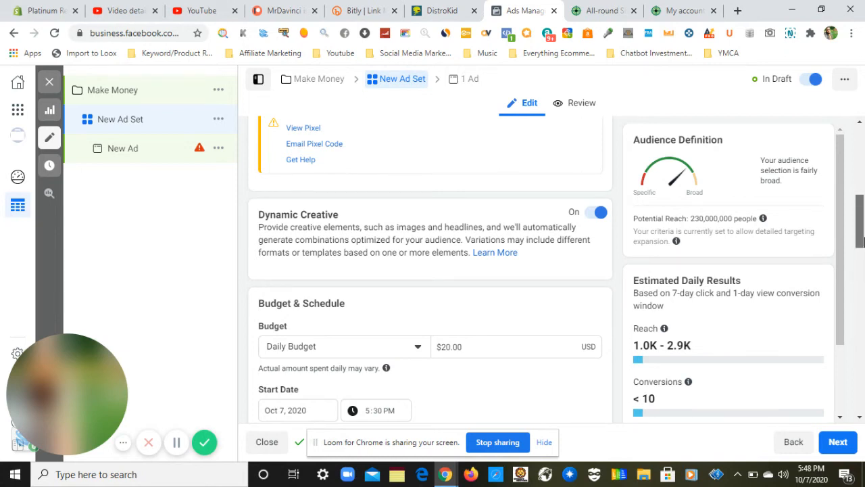
Step: Schedule the ad set to start on October 8, 2020 at 12:00 AM
{"action": "left_click_drag", "start_coordinate": [860, 240], "coordinate": [860, 270]}
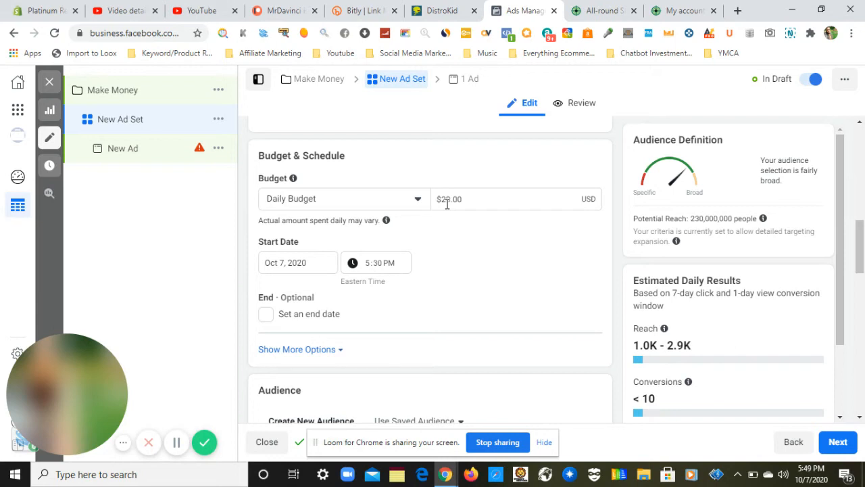
{"action": "left_click", "coordinate": [374, 268]}
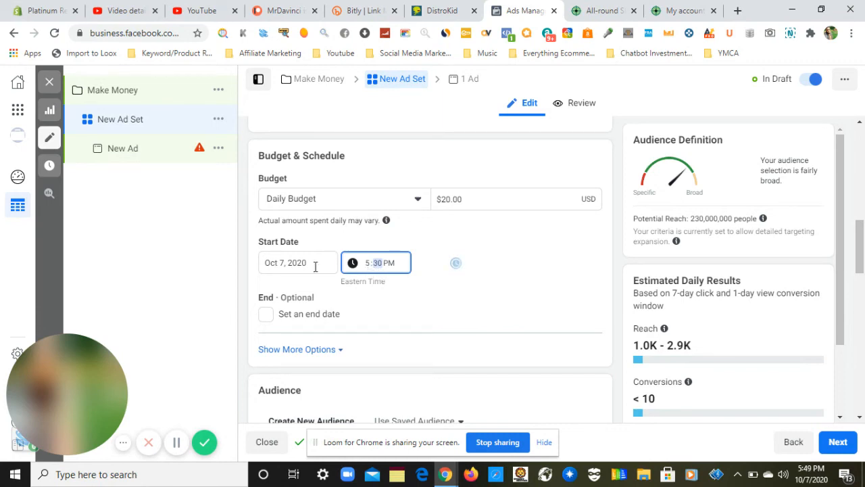
{"action": "left_click", "coordinate": [283, 265]}
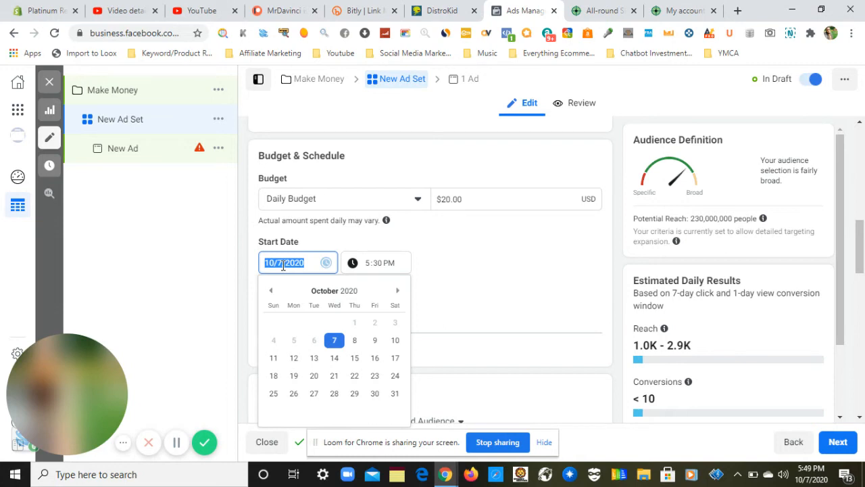
{"action": "left_click", "coordinate": [356, 341]}
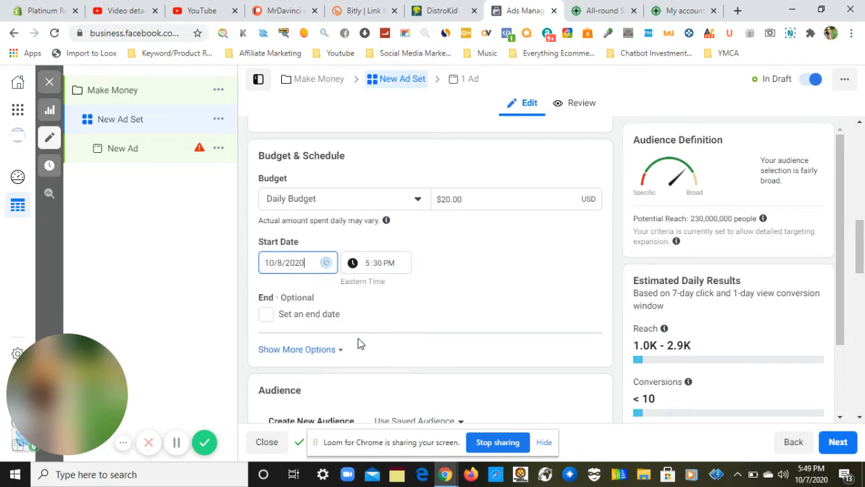
{"action": "left_click", "coordinate": [367, 261]}
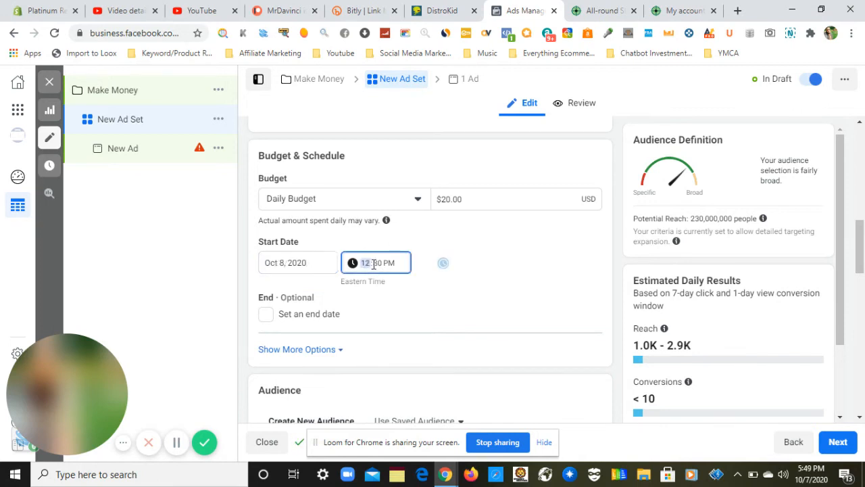
{"action": "left_click", "coordinate": [382, 263]}
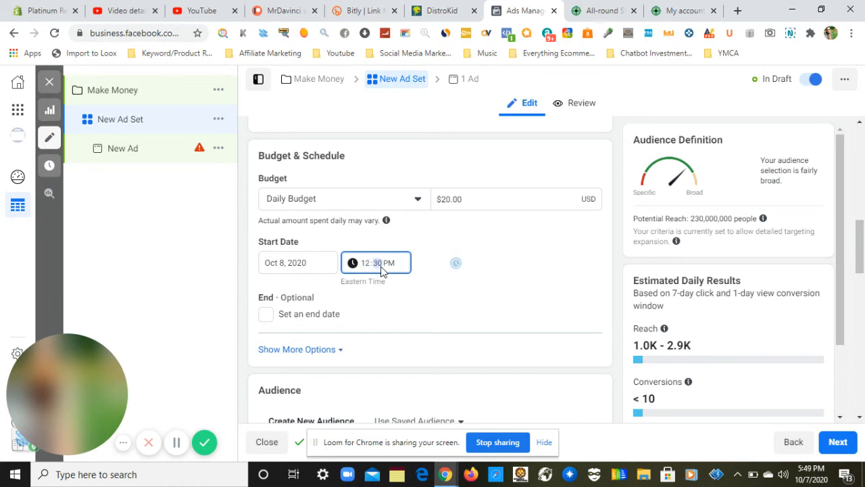
{"action": "type", "text": "00"}
{"action": "left_click", "coordinate": [394, 264]}
{"action": "type", "text": "a"}
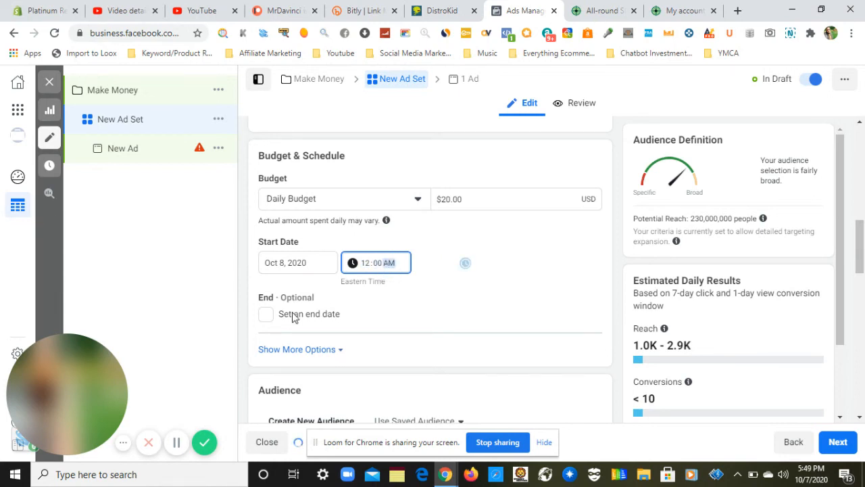
Step: Enable an end date for the ad set and set it to October 9, 2020 at 12:30 AM
{"action": "left_click", "coordinate": [271, 316]}
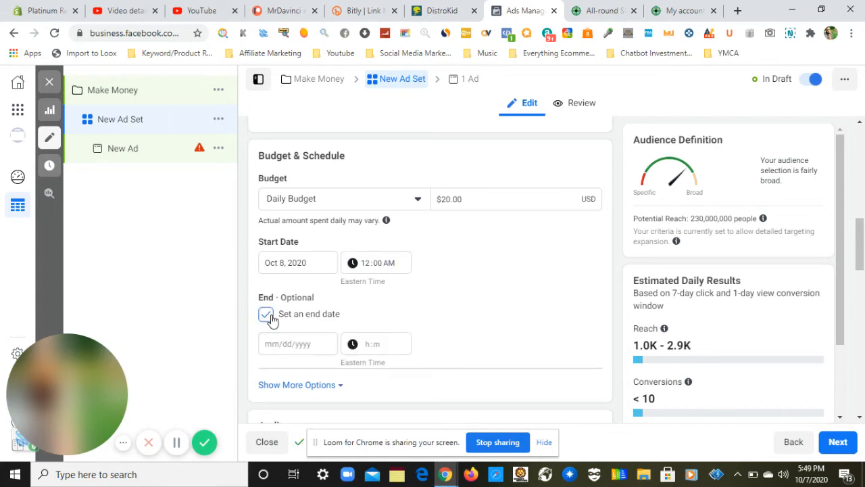
{"action": "left_click", "coordinate": [288, 346]}
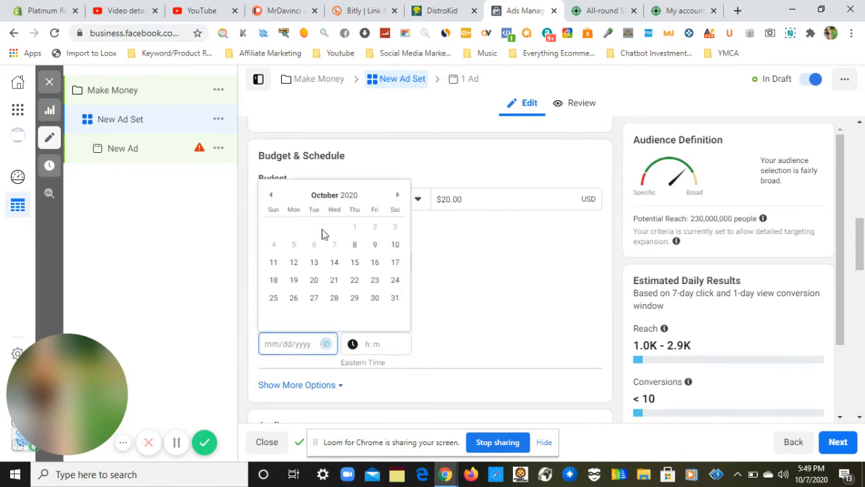
{"action": "left_click", "coordinate": [371, 250]}
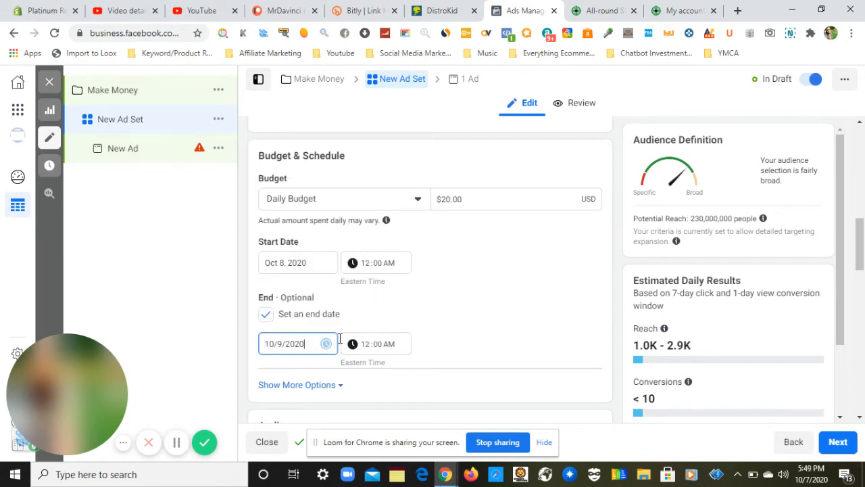
{"action": "left_click", "coordinate": [377, 346]}
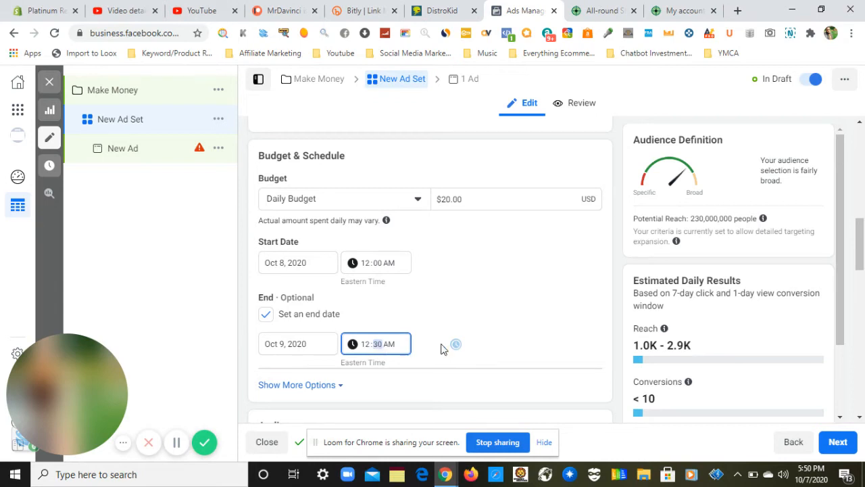
{"action": "left_click", "coordinate": [536, 324]}
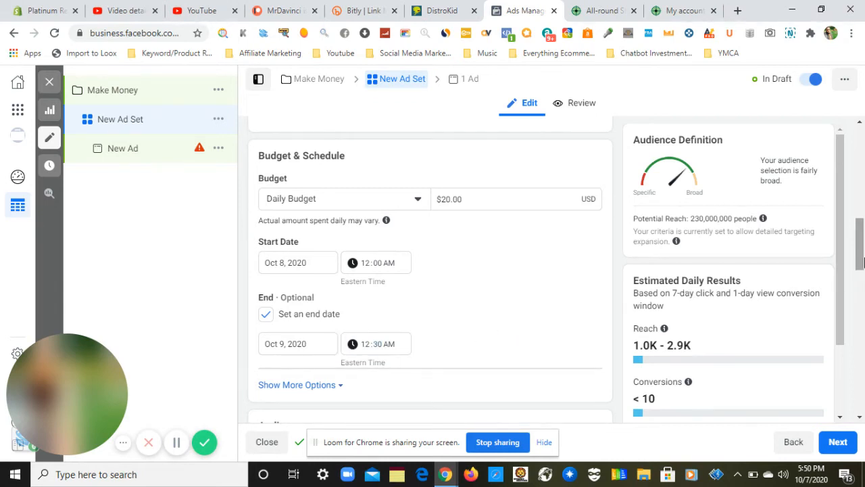
Step: Edit the audience's location targeting to reach only people living in this location
{"action": "left_click_drag", "start_coordinate": [864, 261], "coordinate": [860, 328]}
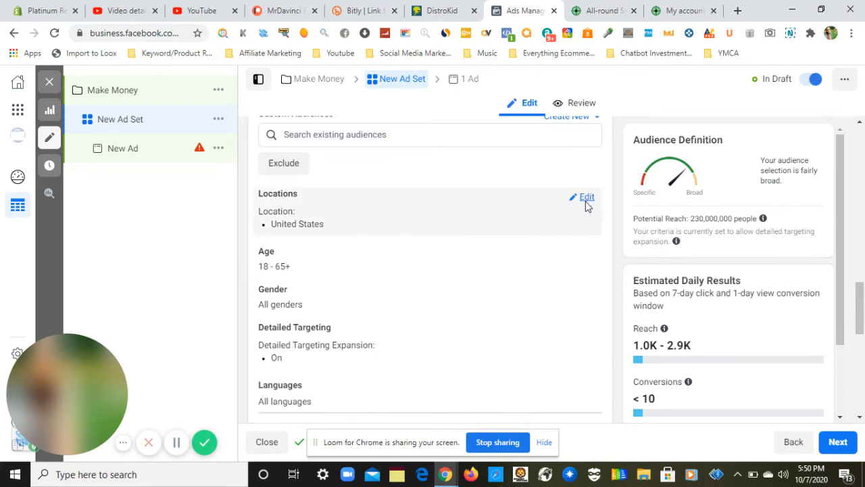
{"action": "left_click", "coordinate": [586, 202]}
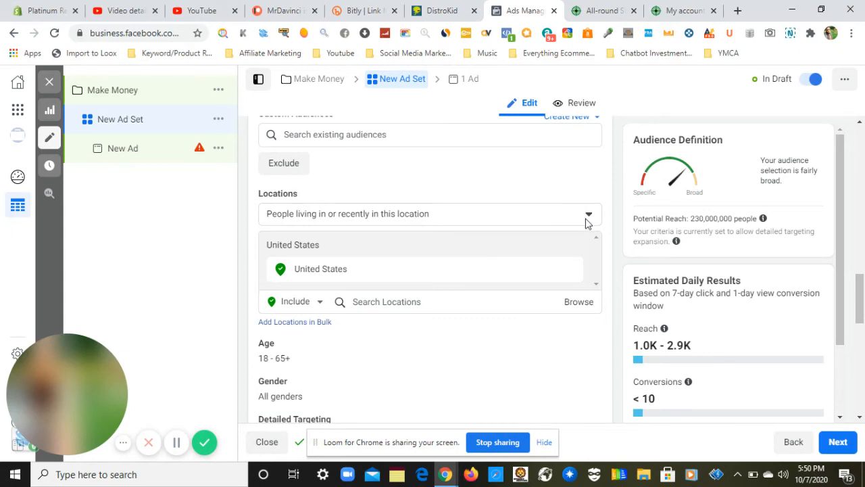
{"action": "left_click", "coordinate": [586, 223]}
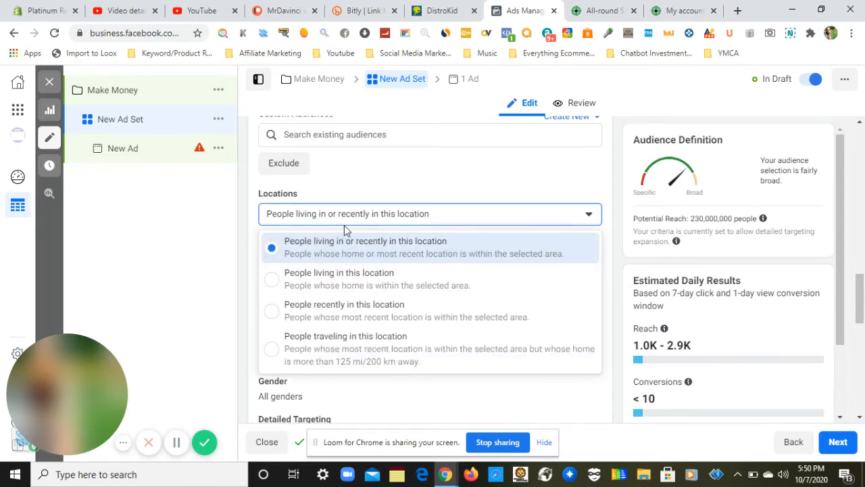
{"action": "left_click", "coordinate": [279, 283]}
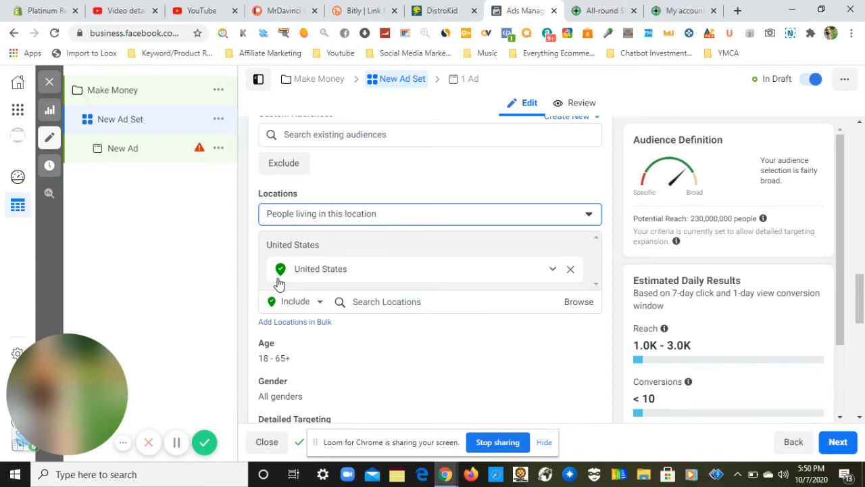
Step: Add Canada as an included country in the audience's location targeting
{"action": "left_click", "coordinate": [455, 302]}
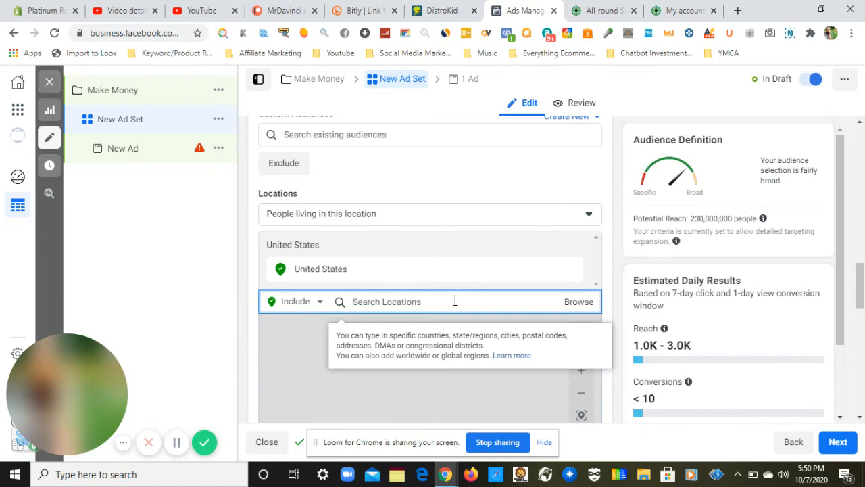
{"action": "type", "text": "canada"}
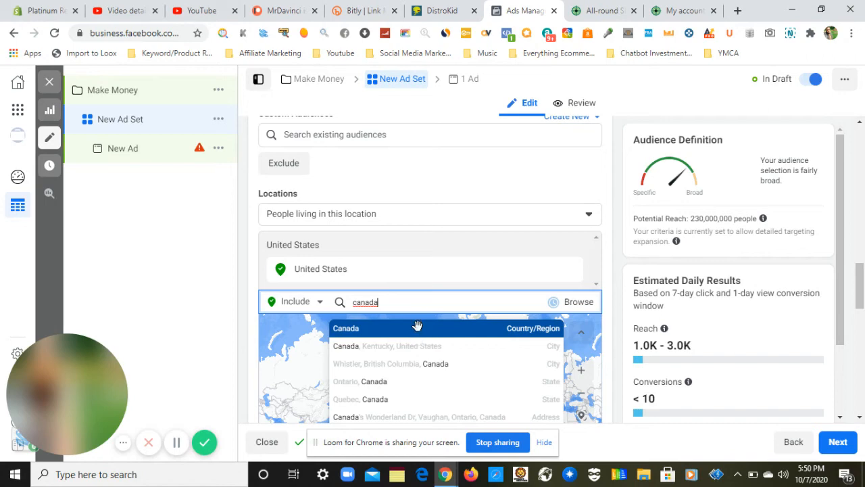
{"action": "left_click", "coordinate": [417, 328]}
Step: Add the United Kingdom as an included country in the audience's location targeting
{"action": "type", "text": "un"}
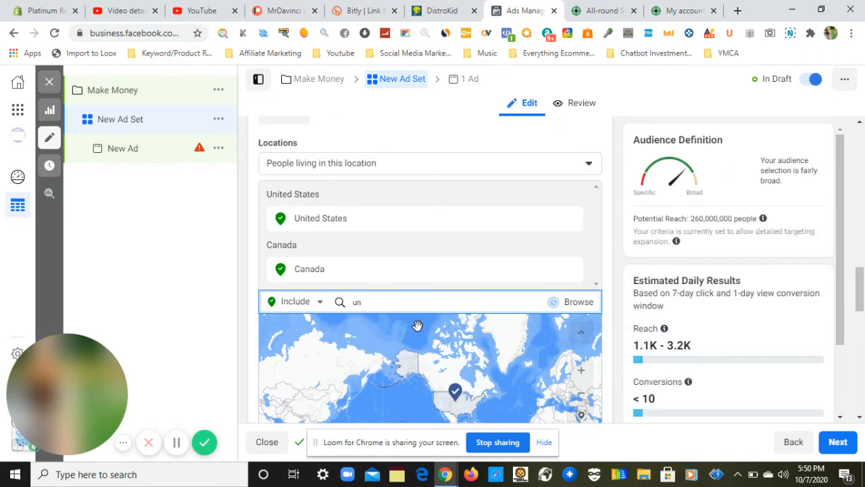
{"action": "type", "text": "ted kingdom"}
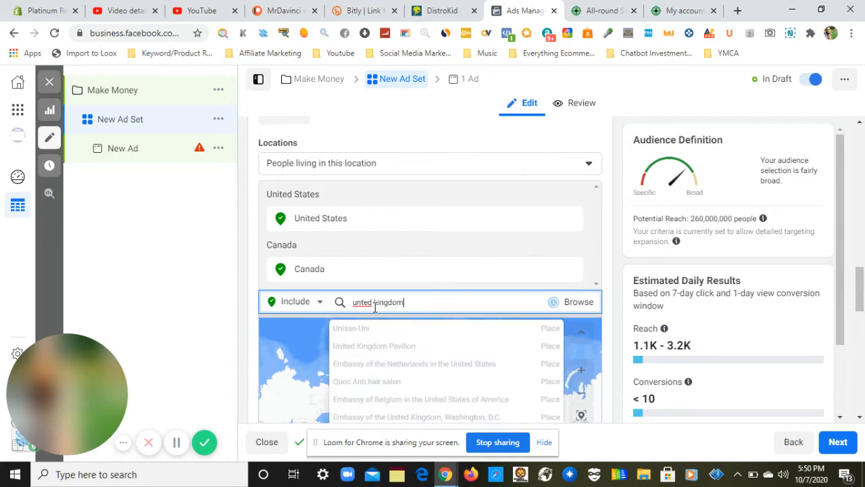
{"action": "triple_click", "coordinate": [363, 302]}
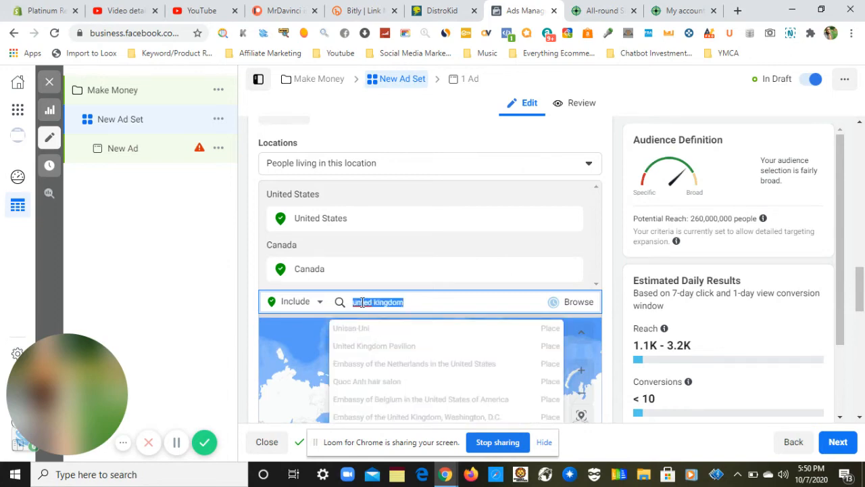
{"action": "type", "text": "united "}
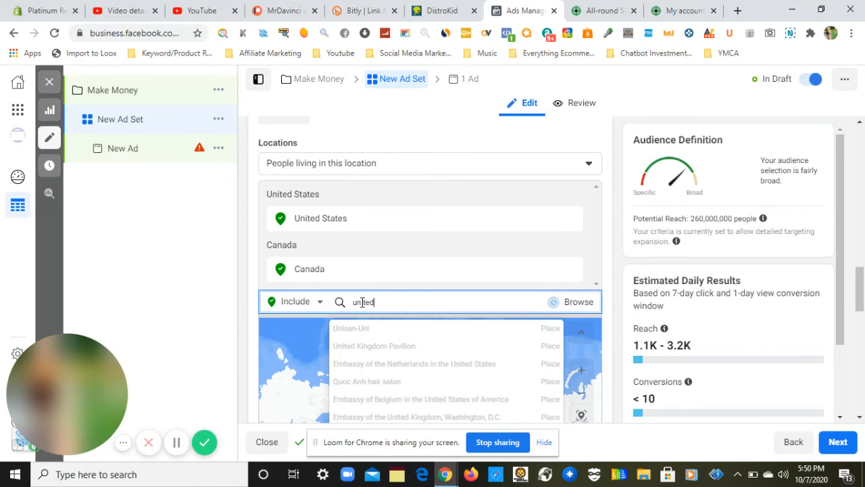
{"action": "type", "text": "kingdom"}
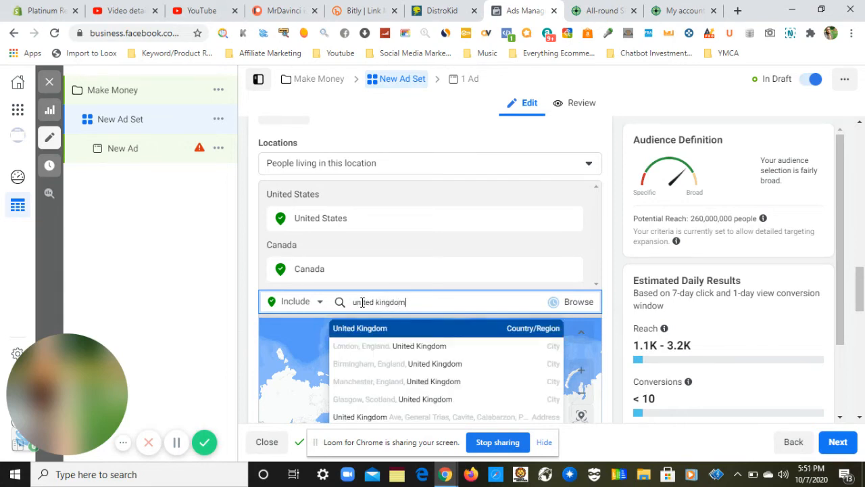
{"action": "left_click", "coordinate": [400, 329]}
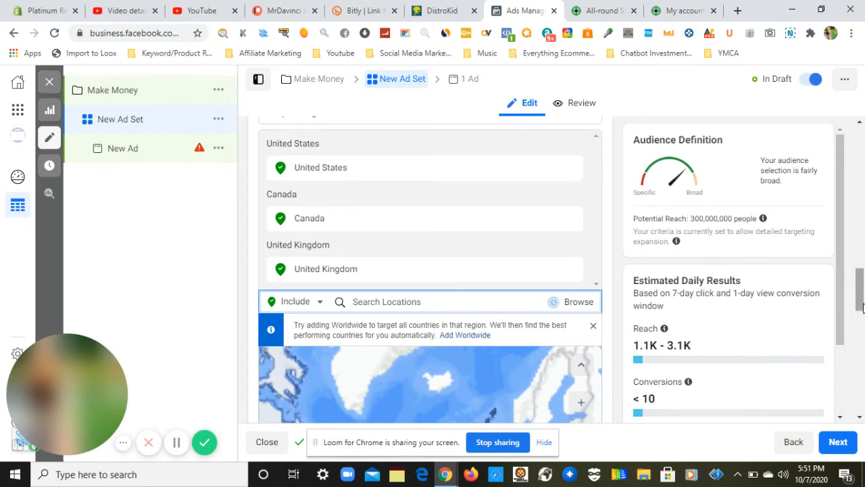
Step: Open the audience's detailed targeting for editing and turn off Detailed Targeting Expansion
{"action": "scroll", "coordinate": [861, 308], "scroll_direction": "down", "scroll_amount": 2}
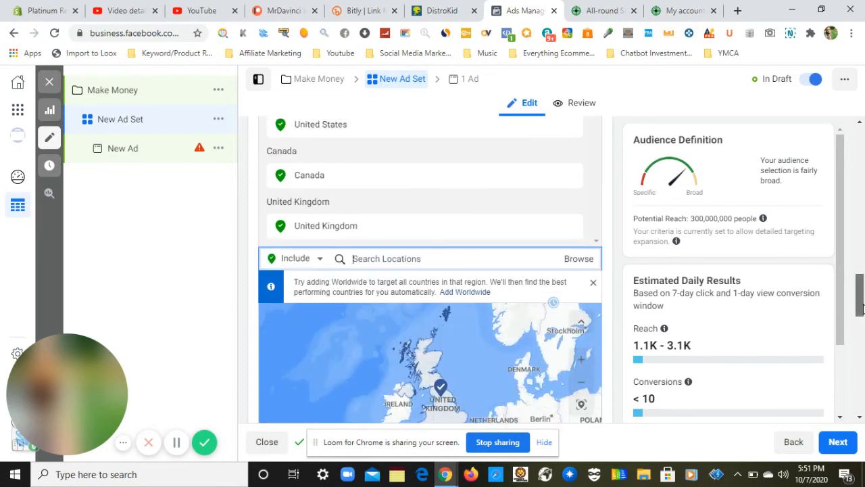
{"action": "left_click_drag", "start_coordinate": [860, 314], "coordinate": [861, 286]}
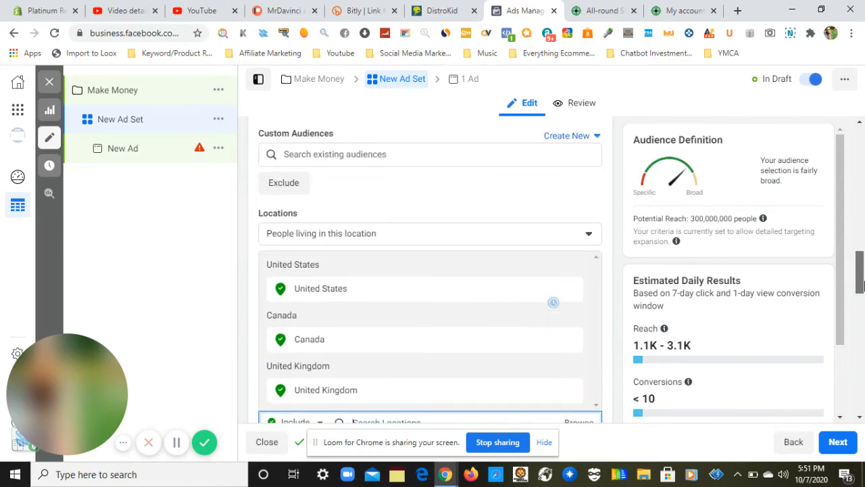
{"action": "scroll", "coordinate": [676, 271], "scroll_direction": "down", "scroll_amount": 5}
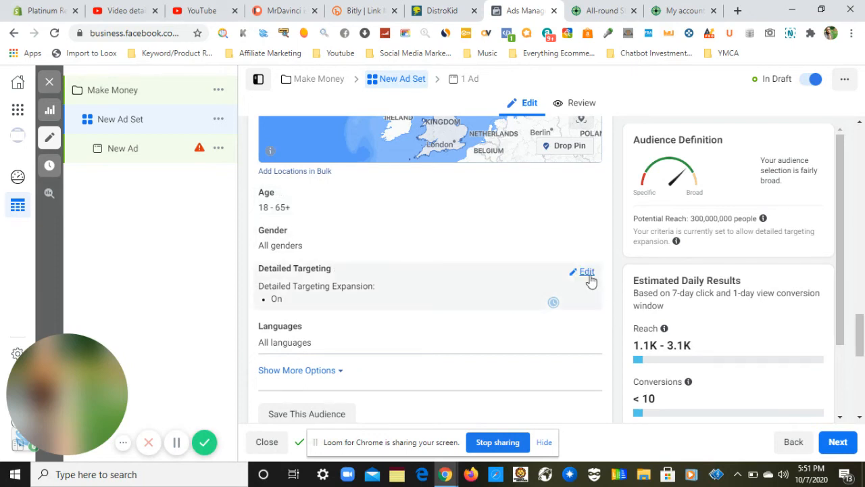
{"action": "left_click", "coordinate": [587, 273]}
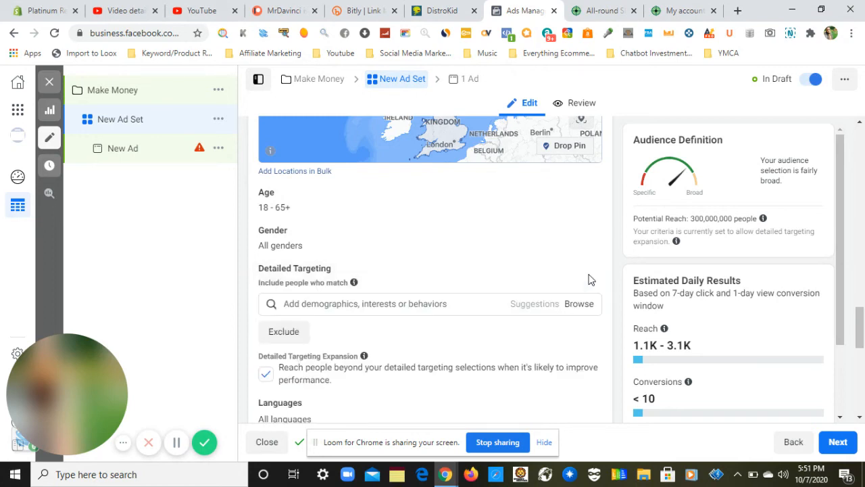
{"action": "left_click", "coordinate": [266, 376]}
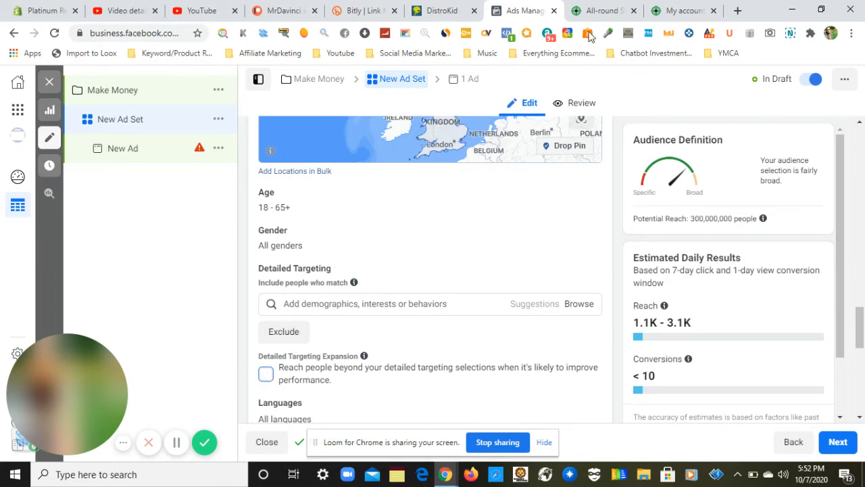
Step: Copy the interests from the Dropship Hunter product page into detailed targeting: Orthopedic mattress, Ortho Mattress and Sleeping pad
{"action": "left_click", "coordinate": [594, 9]}
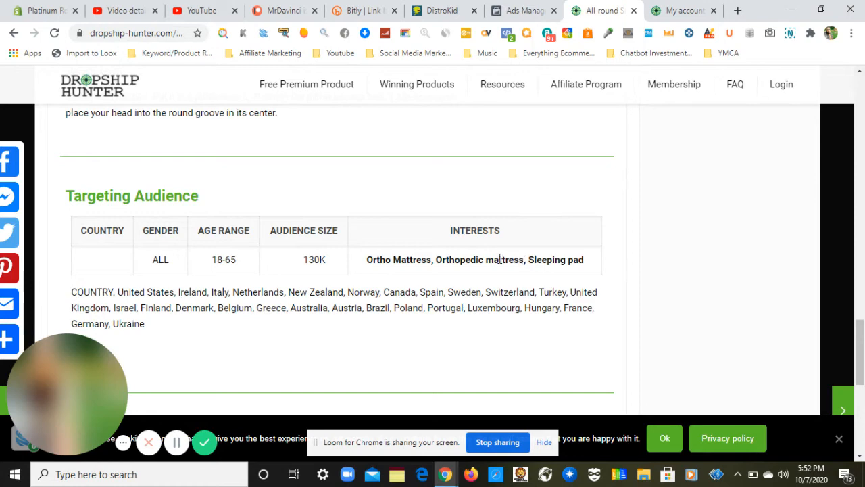
{"action": "left_click_drag", "start_coordinate": [525, 261], "coordinate": [446, 260]}
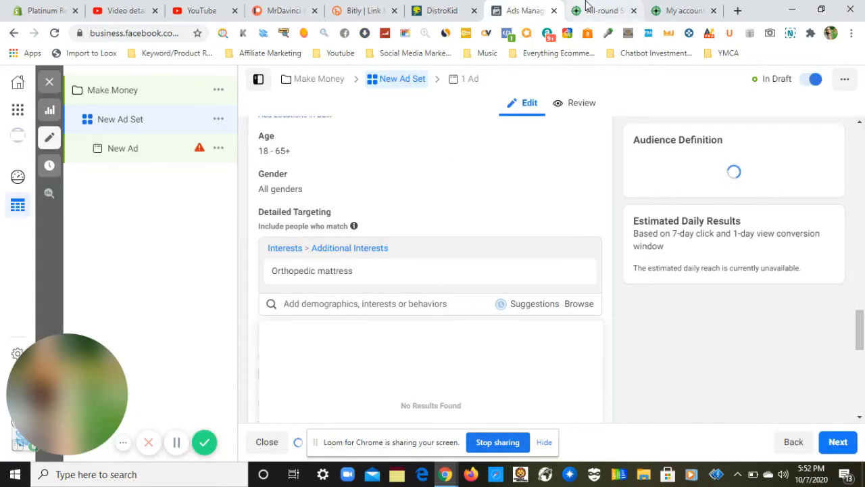
{"action": "left_click", "coordinate": [587, 8]}
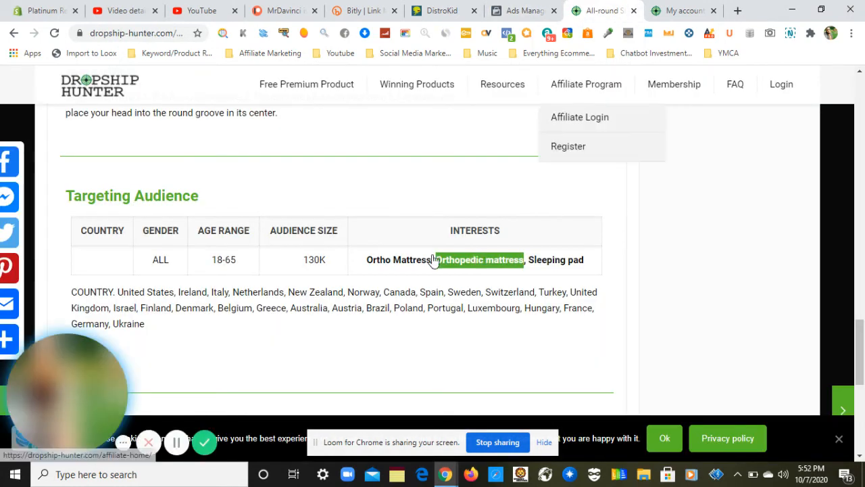
{"action": "left_click", "coordinate": [430, 259]}
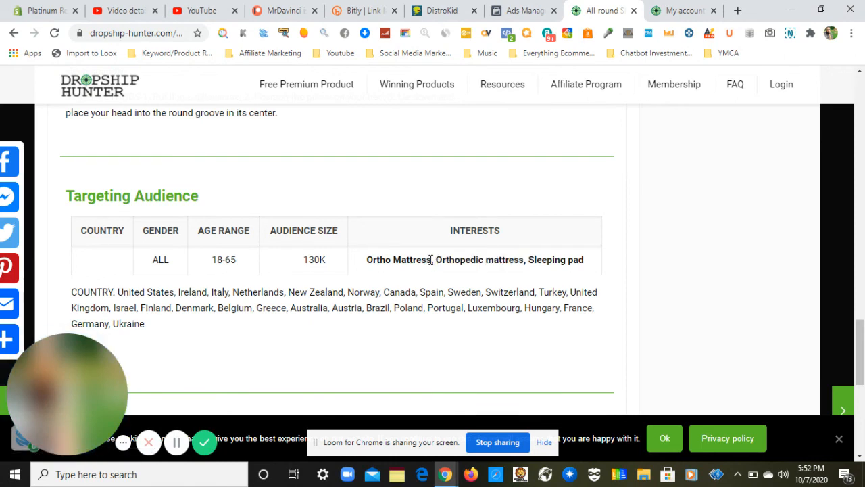
{"action": "left_click_drag", "start_coordinate": [431, 260], "coordinate": [365, 260]}
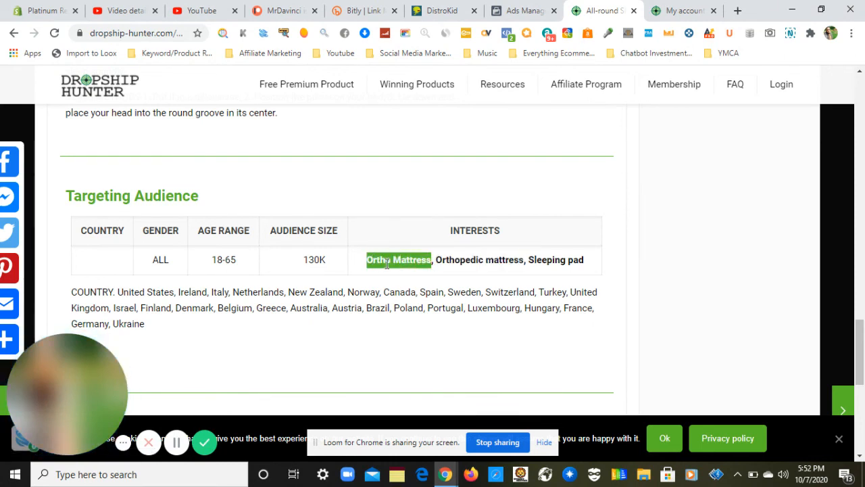
{"action": "left_click", "coordinate": [506, 5]}
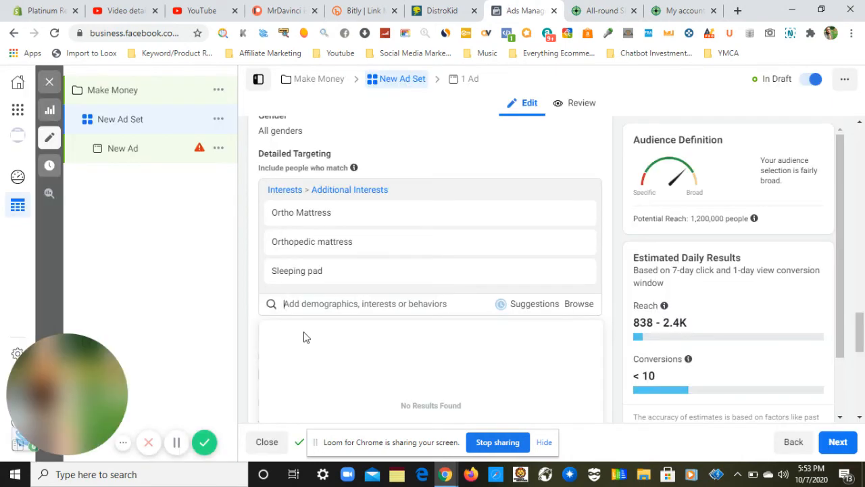
{"action": "left_click", "coordinate": [249, 303]}
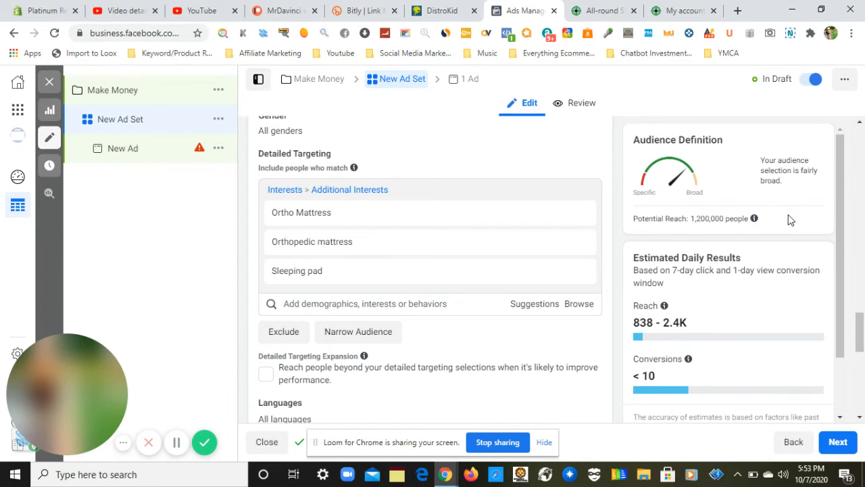
Step: Review the audience's interests and language settings, and expand the additional audience options to show Connections
{"action": "left_click_drag", "start_coordinate": [863, 326], "coordinate": [863, 329]}
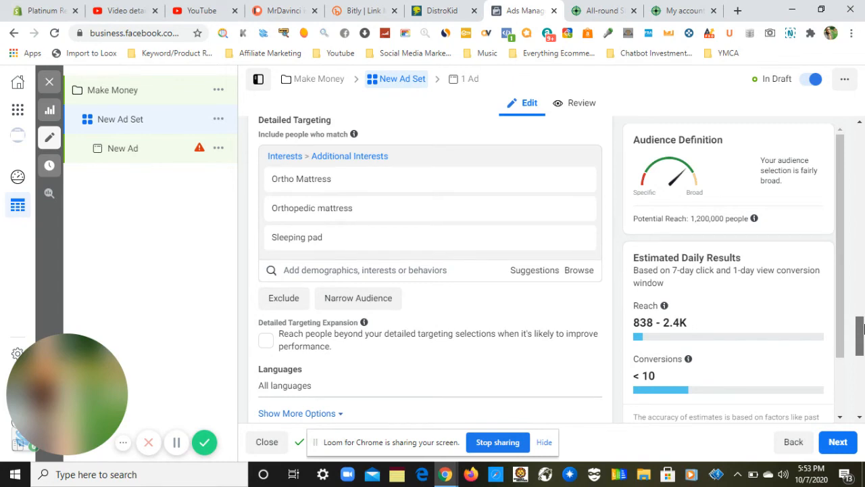
{"action": "left_click_drag", "start_coordinate": [863, 328], "coordinate": [864, 329]}
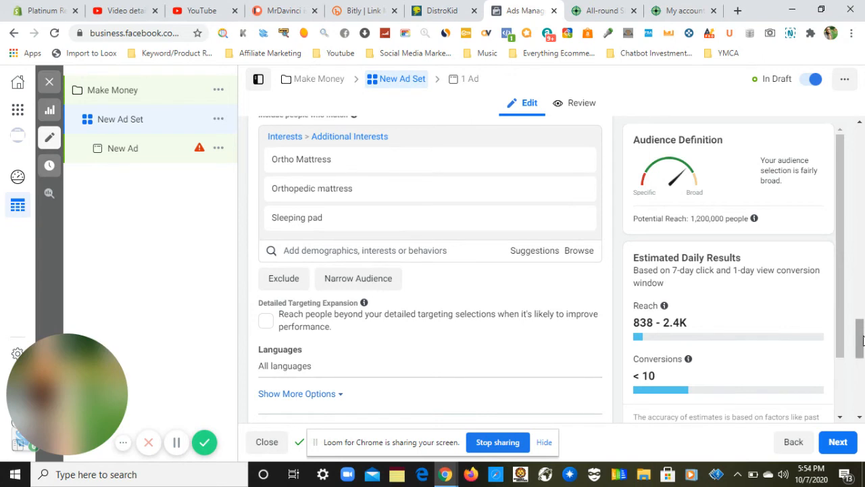
{"action": "left_click_drag", "start_coordinate": [861, 340], "coordinate": [861, 358]}
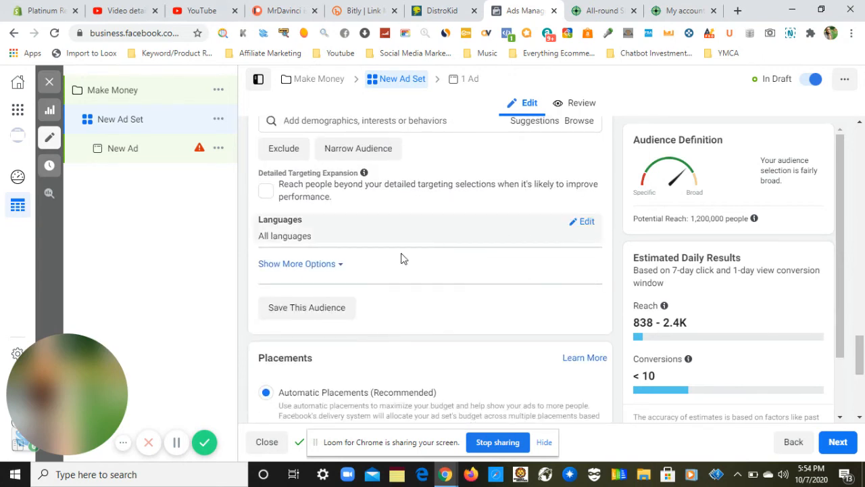
{"action": "left_click", "coordinate": [319, 268]}
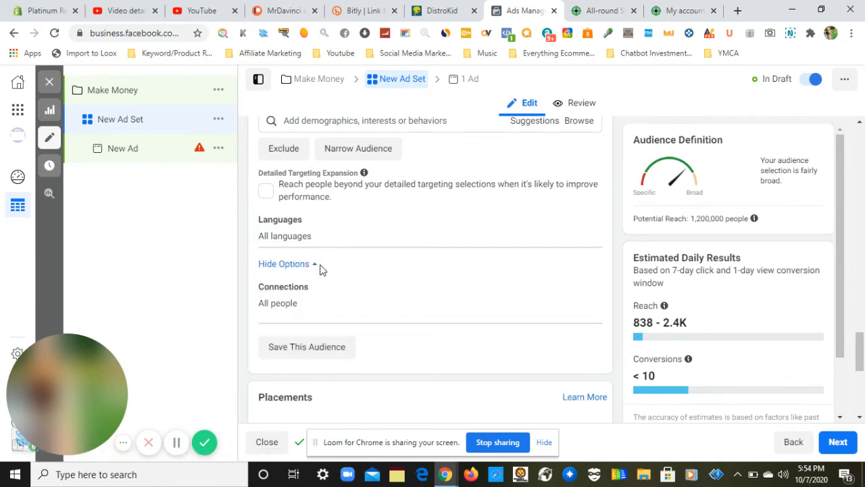
Step: Switch the ad set to Manual Placements and deselect the Audience Network and Messenger platforms
{"action": "left_click_drag", "start_coordinate": [862, 369], "coordinate": [864, 398]}
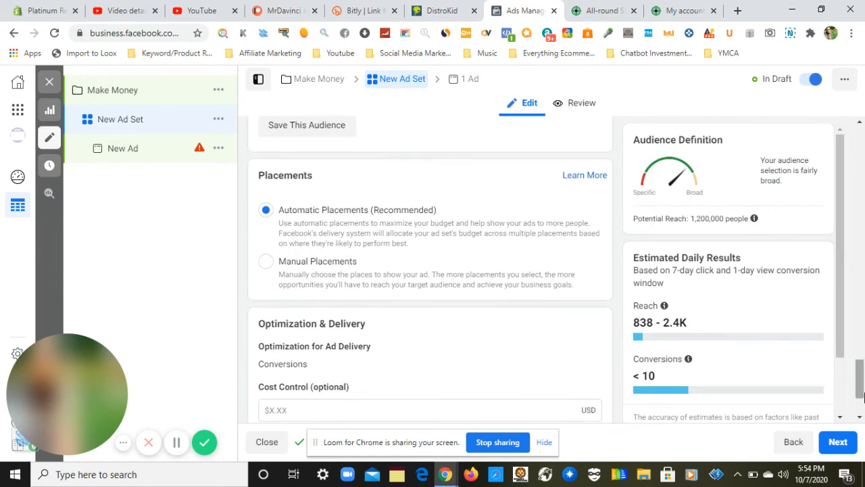
{"action": "left_click", "coordinate": [266, 262]}
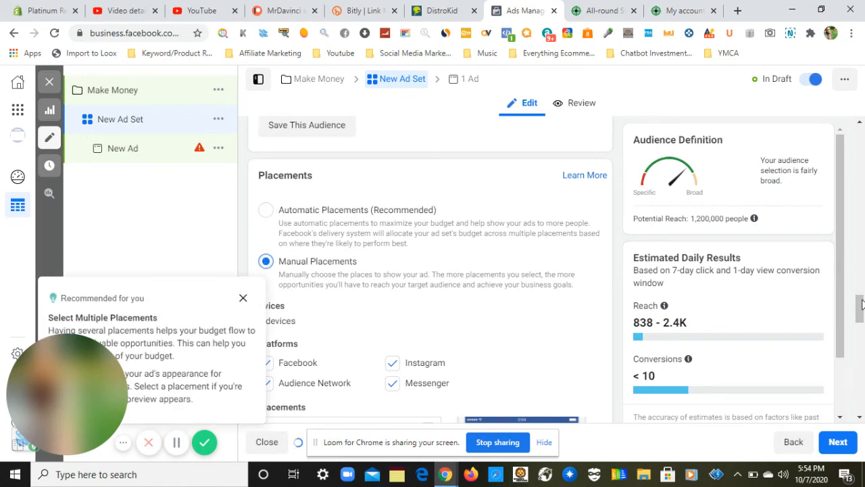
{"action": "left_click_drag", "start_coordinate": [862, 304], "coordinate": [860, 315]}
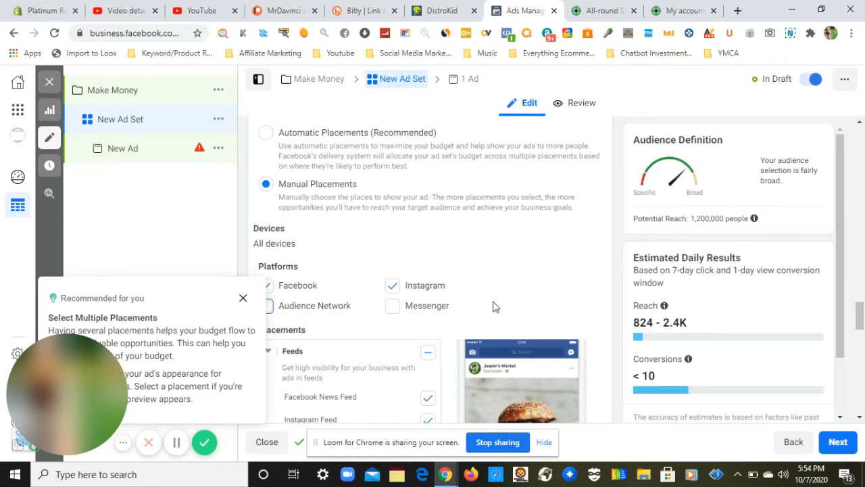
Step: Exclude Facebook Marketplace, Facebook Video Feeds, Facebook Right Column and Instagram Explore from the feed placements
{"action": "left_click_drag", "start_coordinate": [861, 327], "coordinate": [861, 333]}
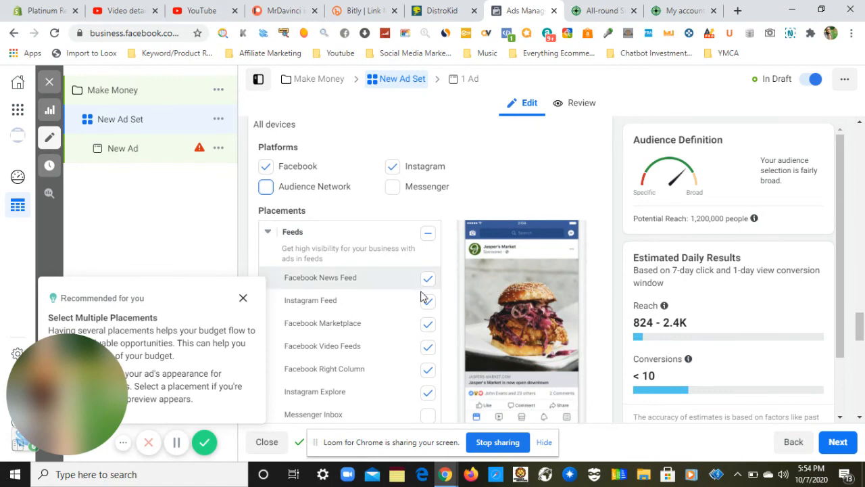
{"action": "left_click", "coordinate": [429, 325]}
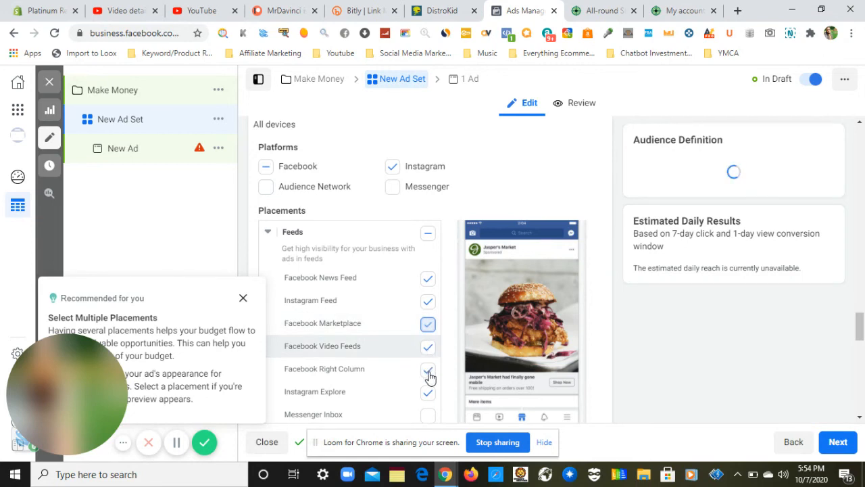
{"action": "left_click", "coordinate": [428, 376]}
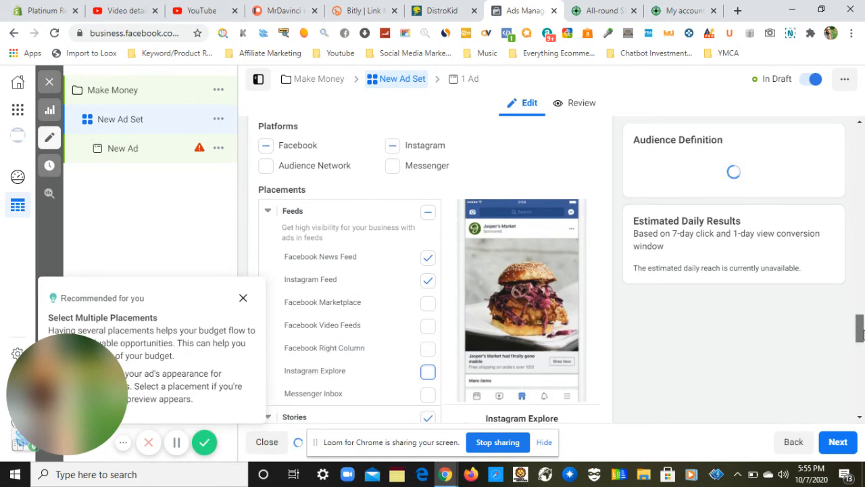
Step: Exclude Facebook Stories from the Stories placements, keeping Instagram Stories selected
{"action": "left_click_drag", "start_coordinate": [859, 332], "coordinate": [860, 345]}
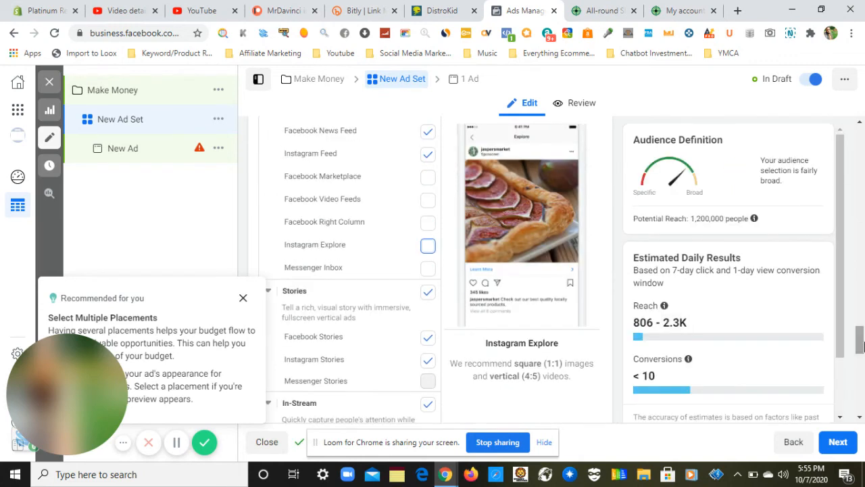
{"action": "left_click", "coordinate": [428, 338]}
{"action": "left_click", "coordinate": [428, 338]}
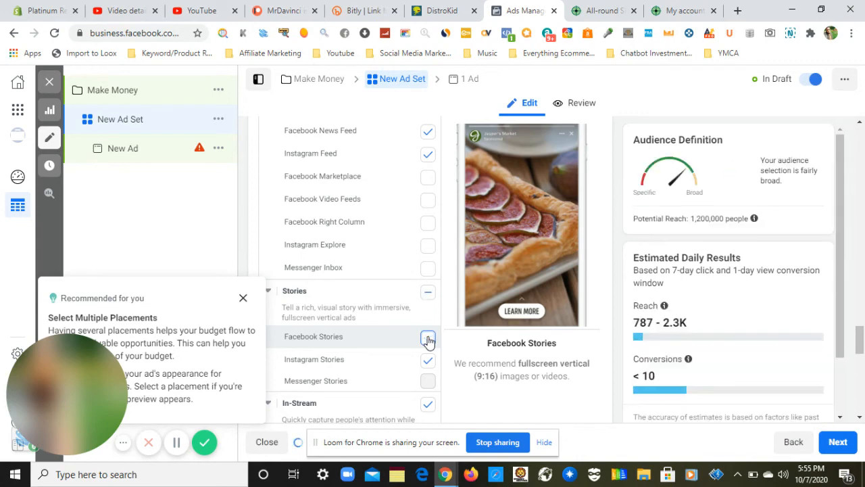
Step: Deselect the In-Stream and In-Article placement groups for the ad set
{"action": "left_click_drag", "start_coordinate": [863, 345], "coordinate": [863, 355]}
{"action": "left_click", "coordinate": [428, 300]}
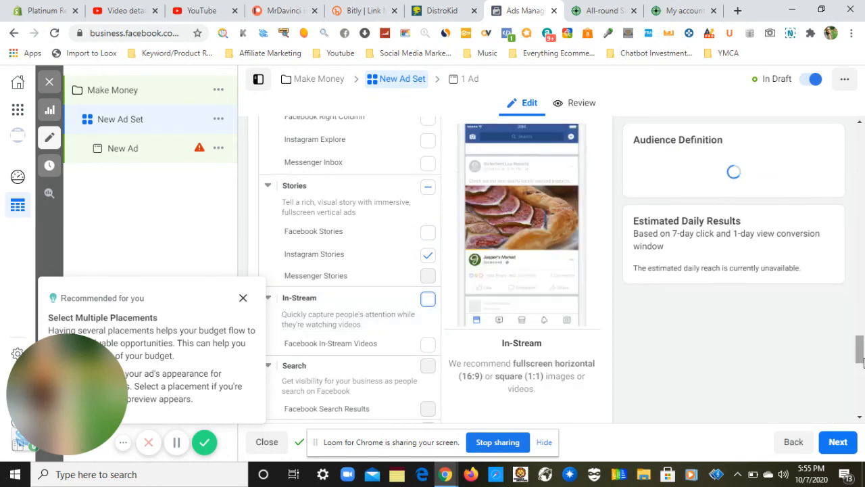
{"action": "left_click_drag", "start_coordinate": [864, 361], "coordinate": [863, 385]}
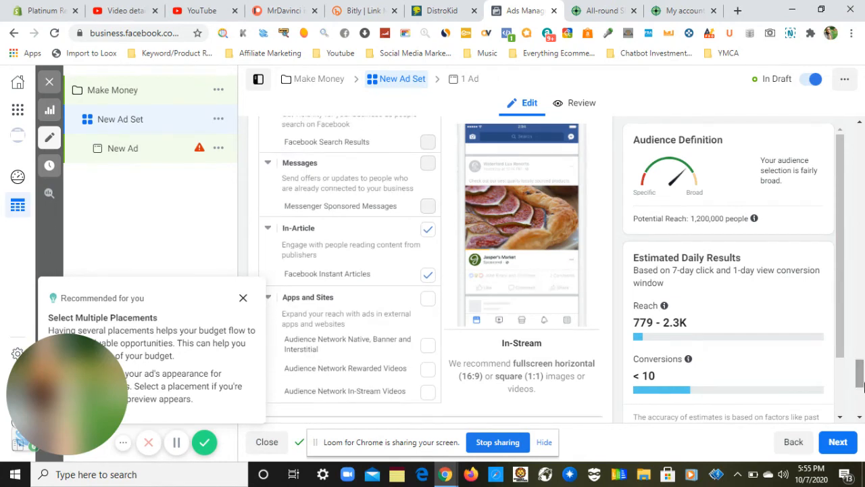
{"action": "left_click", "coordinate": [429, 229]}
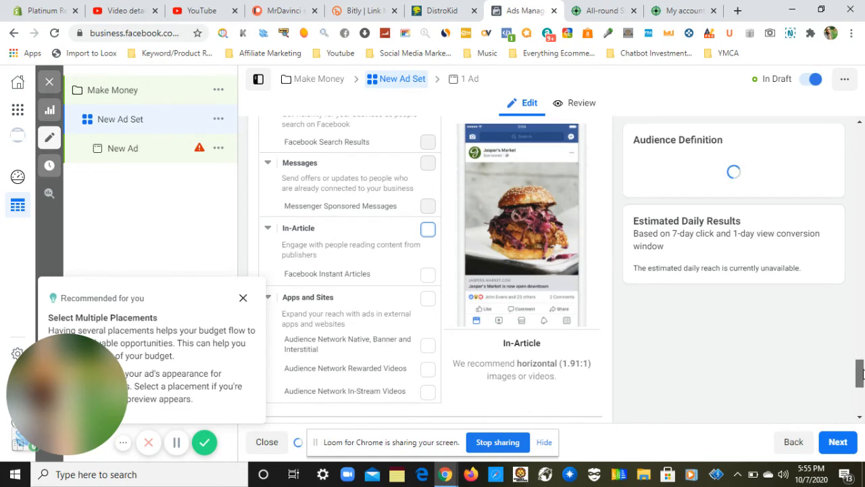
Step: Try to download the all-round sleep pillow video ad from the Dropship Hunter page to the Desktop as an MP4
{"action": "scroll", "coordinate": [343, 245], "scroll_direction": "down", "scroll_amount": 4}
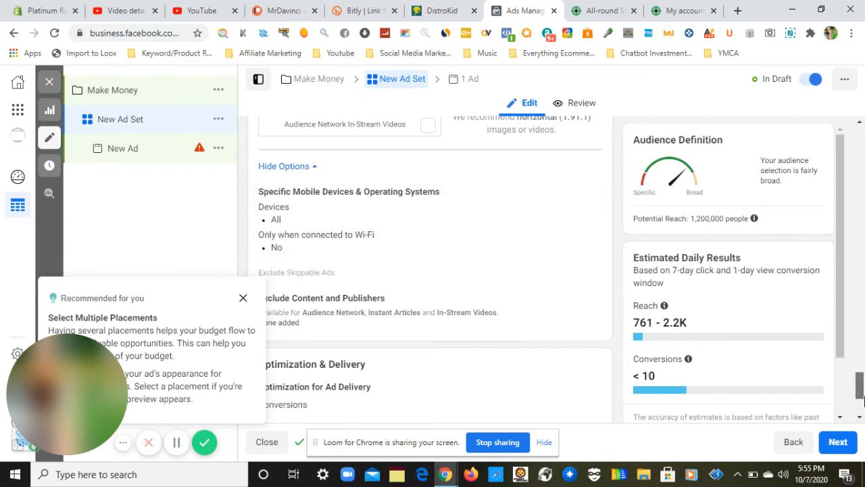
{"action": "left_click_drag", "start_coordinate": [862, 400], "coordinate": [862, 414]}
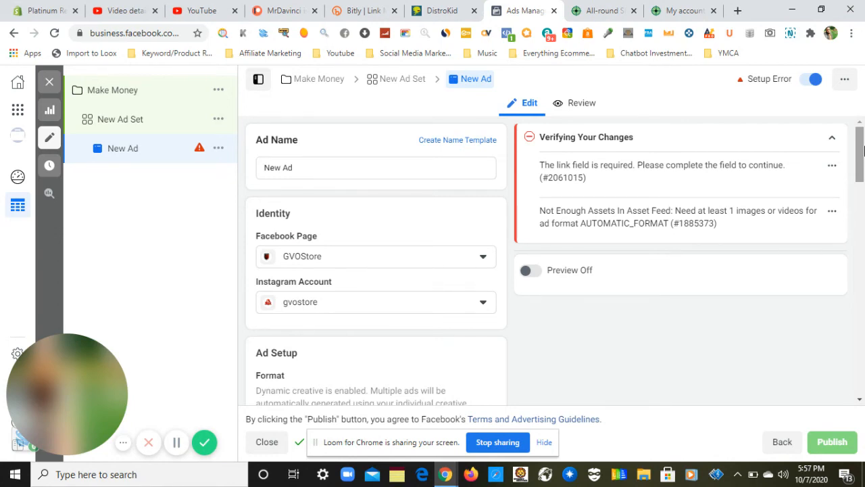
{"action": "left_click_drag", "start_coordinate": [863, 153], "coordinate": [863, 195]}
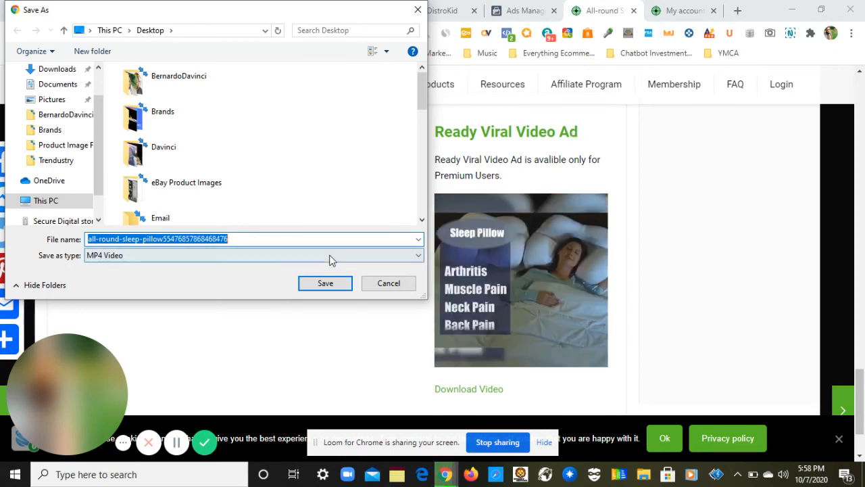
{"action": "left_click", "coordinate": [315, 288]}
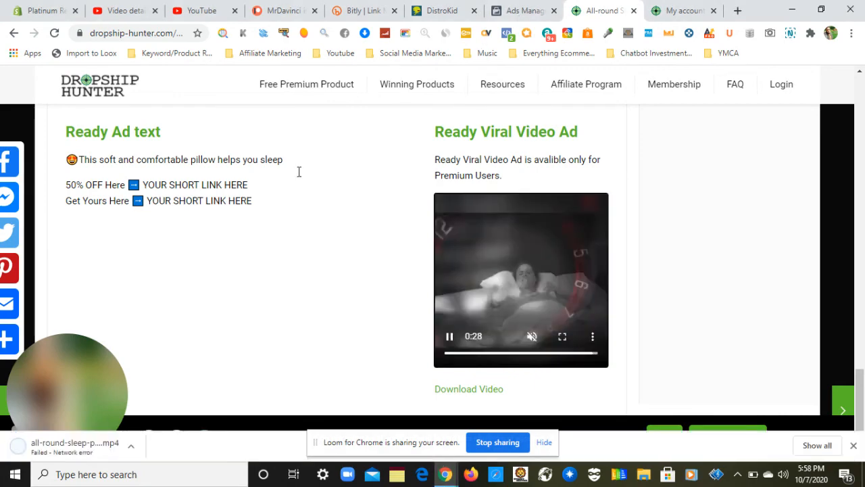
Step: Copy the first line of the ready ad text and set the ad's primary text to "🤩This soft and comfortable pillow helps you sleep"
{"action": "left_click_drag", "start_coordinate": [290, 166], "coordinate": [67, 159]}
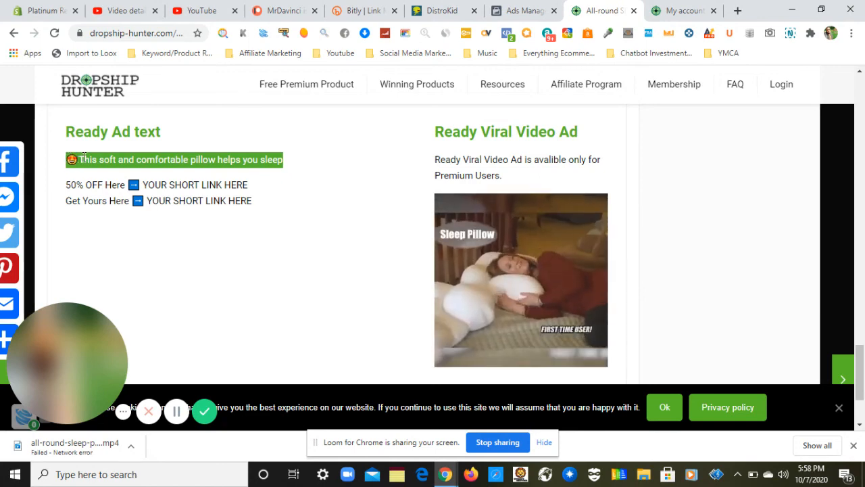
{"action": "left_click", "coordinate": [520, 10]}
{"action": "left_click", "coordinate": [382, 222]}
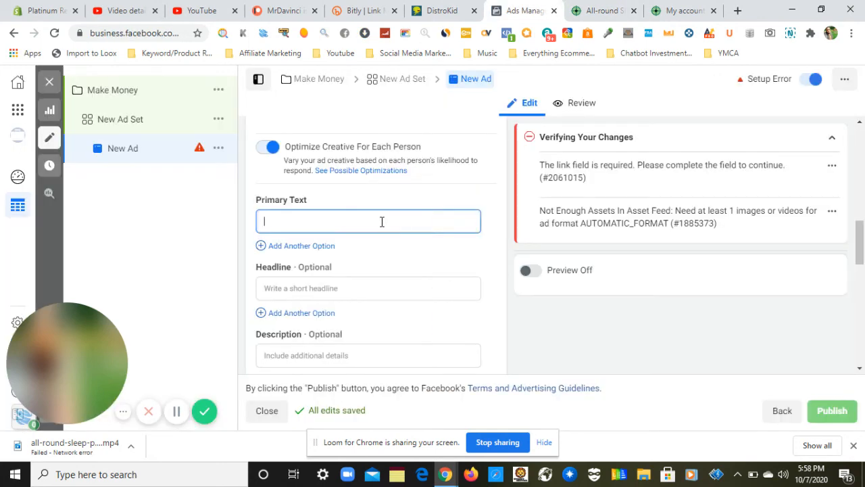
{"action": "type", "text": "🤩This soft and comfortable pillow helps you sleep"}
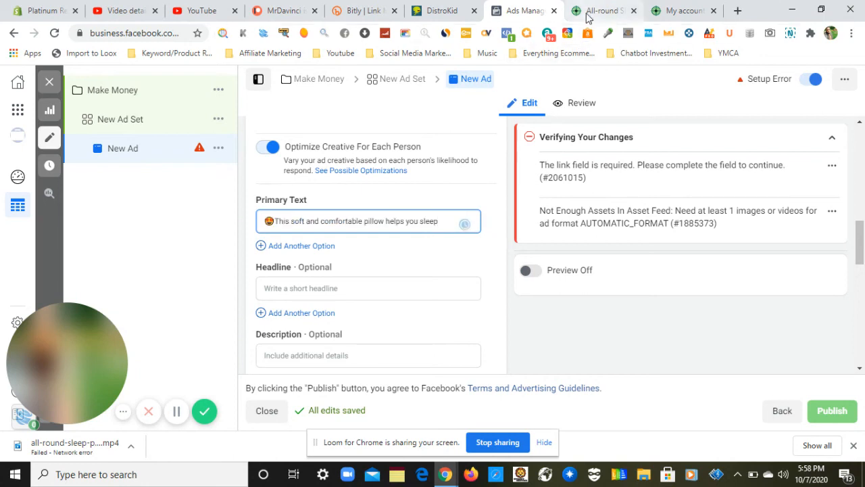
Step: Copy the "50% OFF Here" and "Get Yours Here" lines from the Dropship Hunter ad text into the ad's headline
{"action": "left_click", "coordinate": [587, 17]}
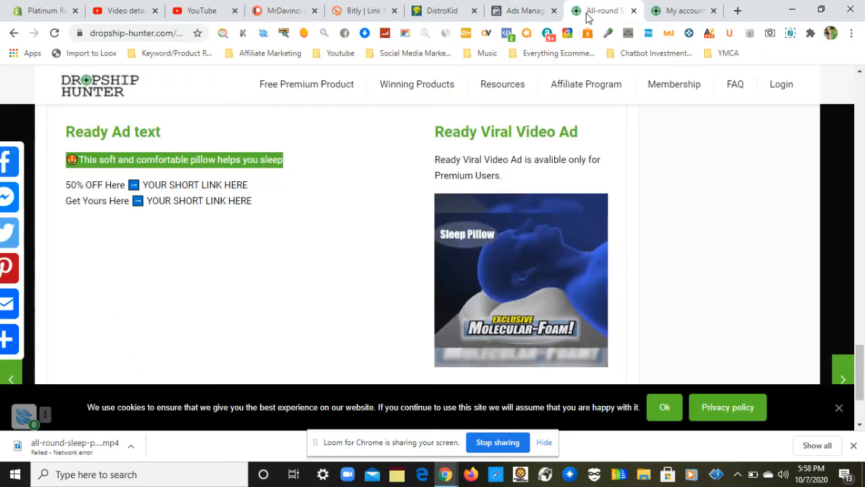
{"action": "left_click", "coordinate": [500, 291]}
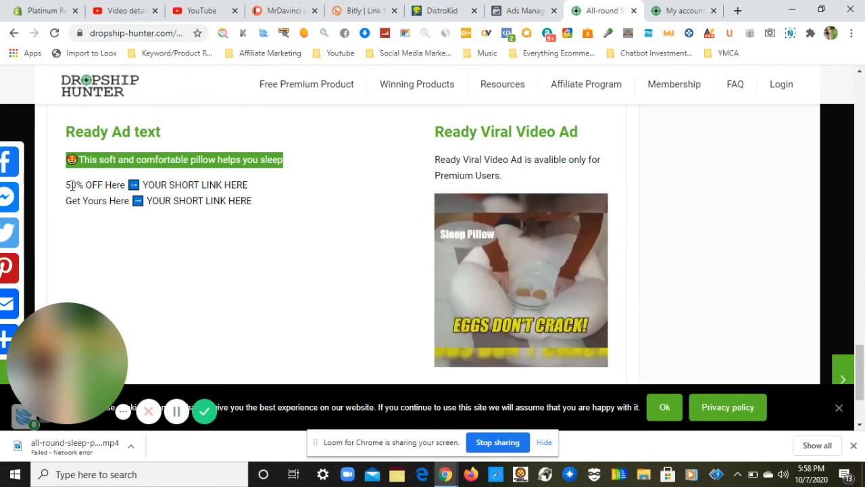
{"action": "left_click_drag", "start_coordinate": [68, 185], "coordinate": [255, 205]}
{"action": "key", "text": "ctrl+c"}
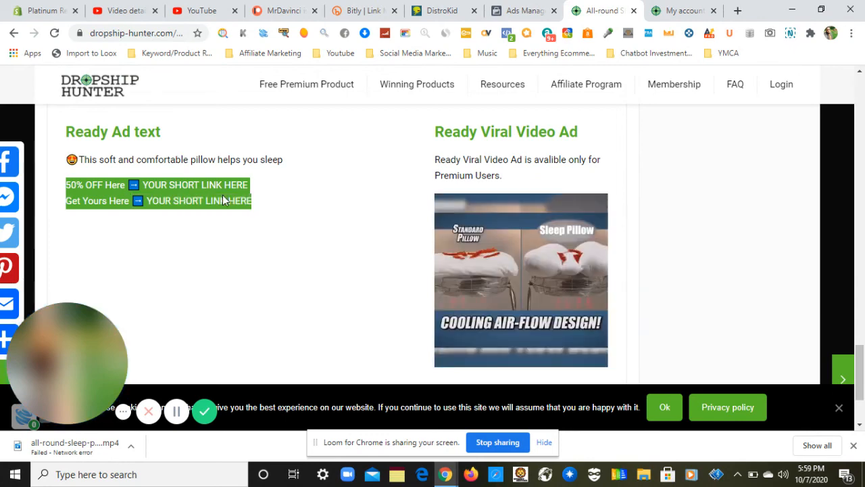
{"action": "left_click", "coordinate": [524, 8]}
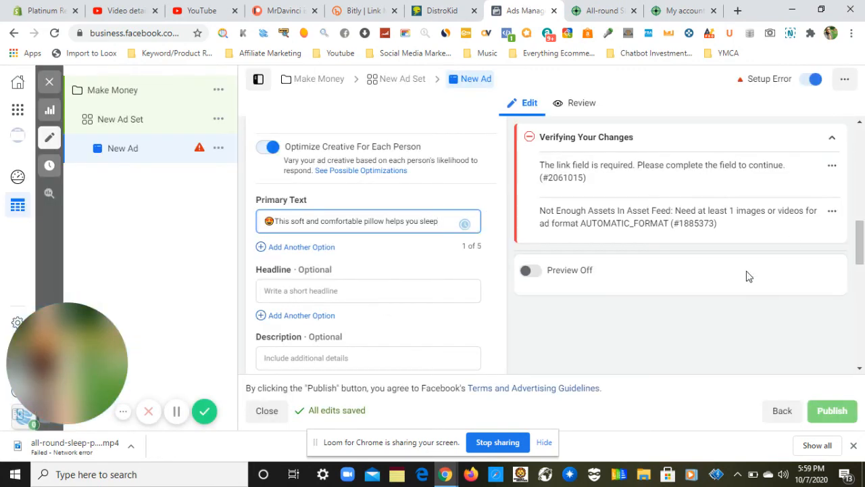
{"action": "left_click", "coordinate": [365, 289]}
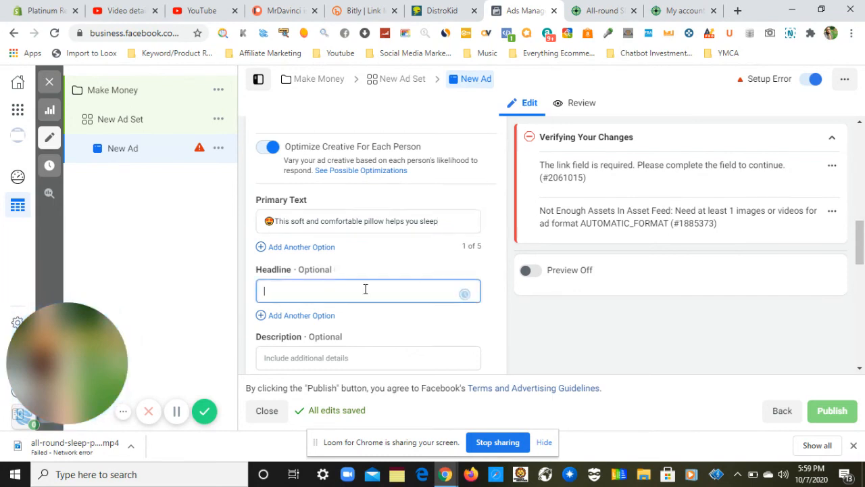
{"action": "key", "text": "ctrl+v"}
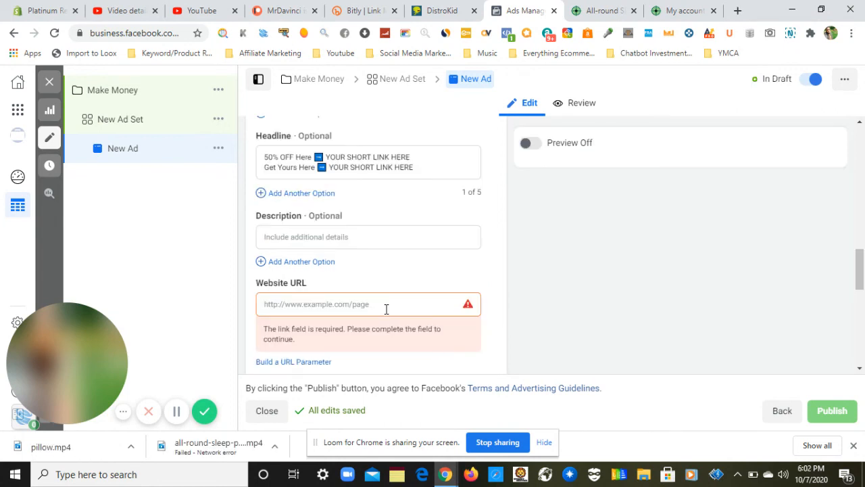
{"action": "left_click", "coordinate": [386, 309]}
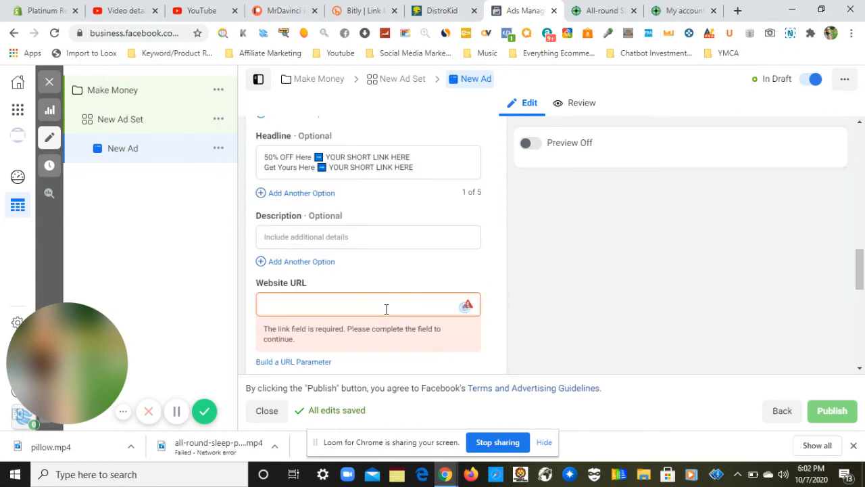
{"action": "type", "text": "www.platniumrewards.com"}
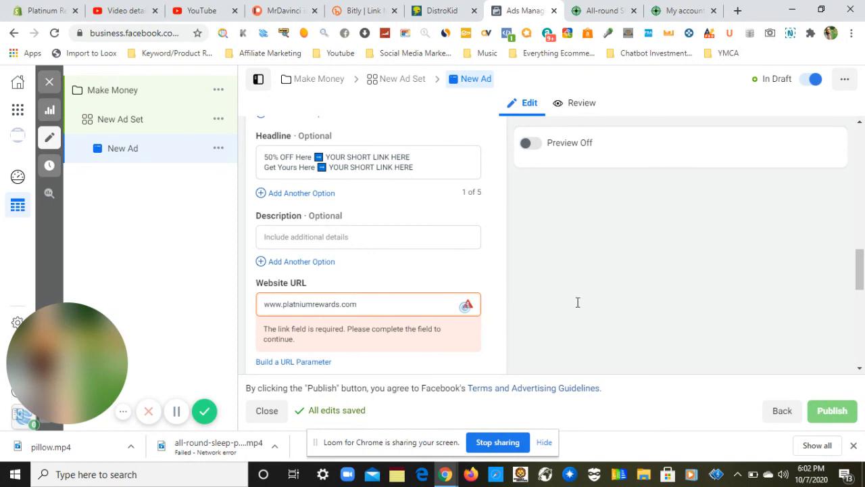
{"action": "left_click", "coordinate": [642, 305]}
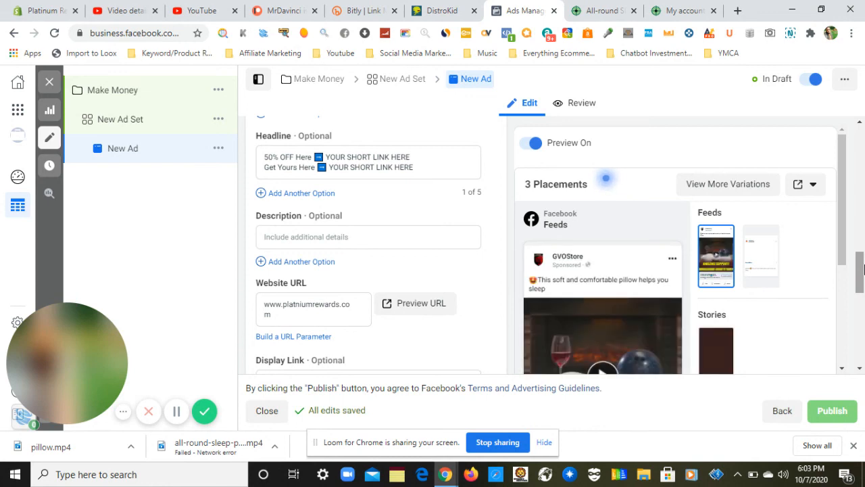
Step: Examine the ad preview, the available Call to Action options and whether the ad can be published
{"action": "left_click_drag", "start_coordinate": [842, 242], "coordinate": [841, 276]}
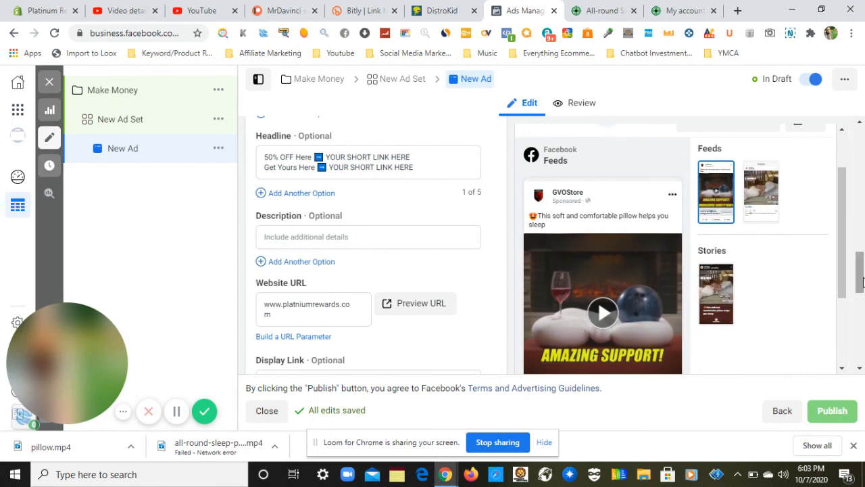
{"action": "left_click_drag", "start_coordinate": [861, 283], "coordinate": [861, 325]}
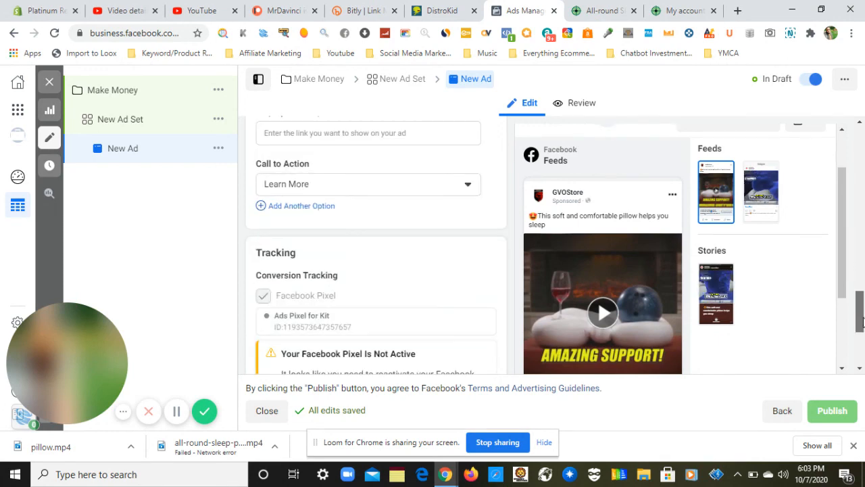
{"action": "left_click", "coordinate": [444, 189]}
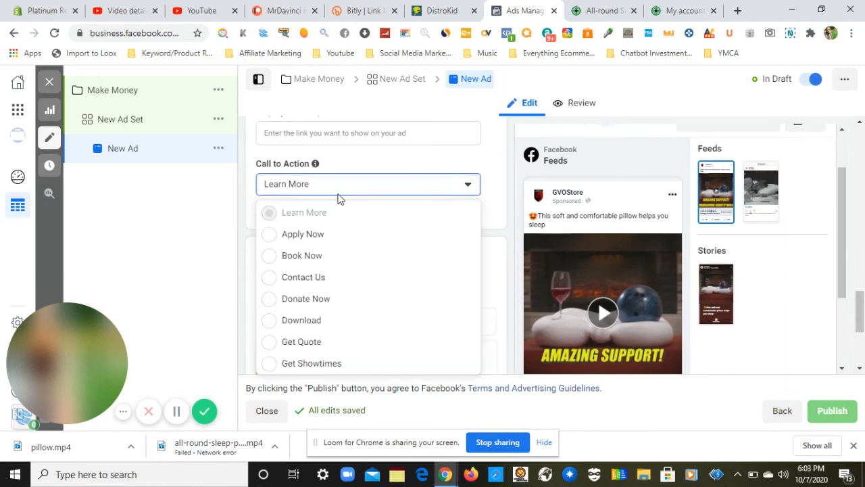
{"action": "left_click", "coordinate": [170, 231]}
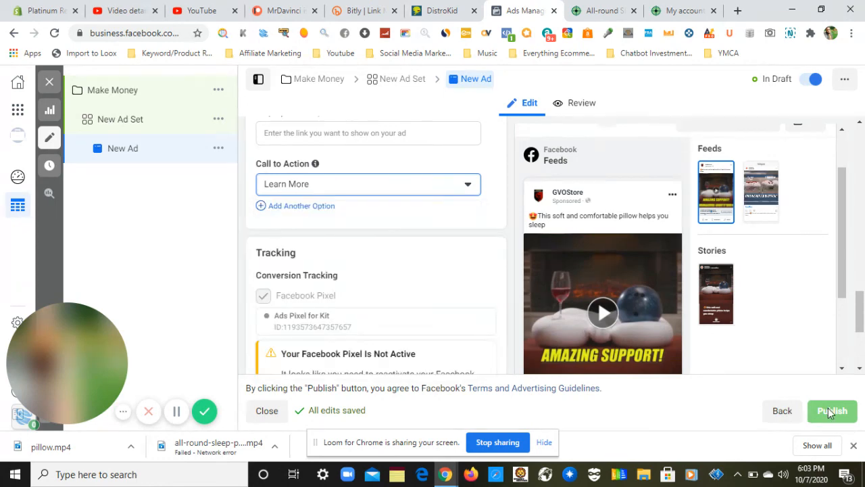
{"action": "mouse_move", "coordinate": [830, 412]}
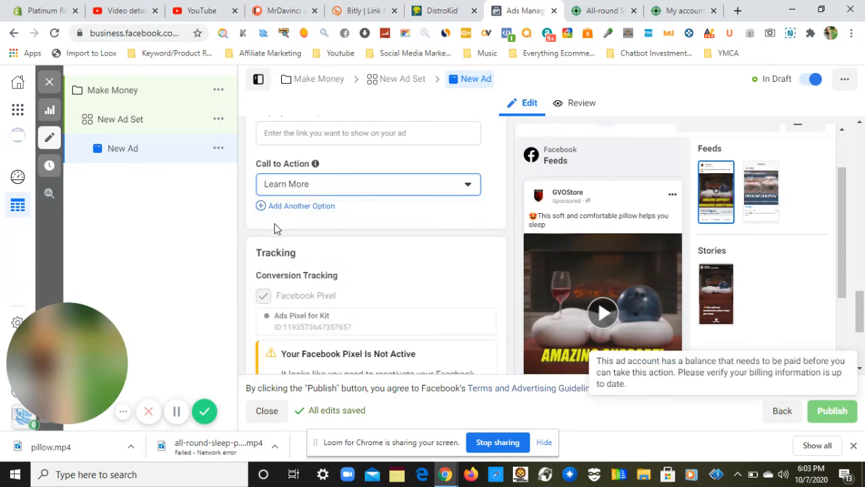